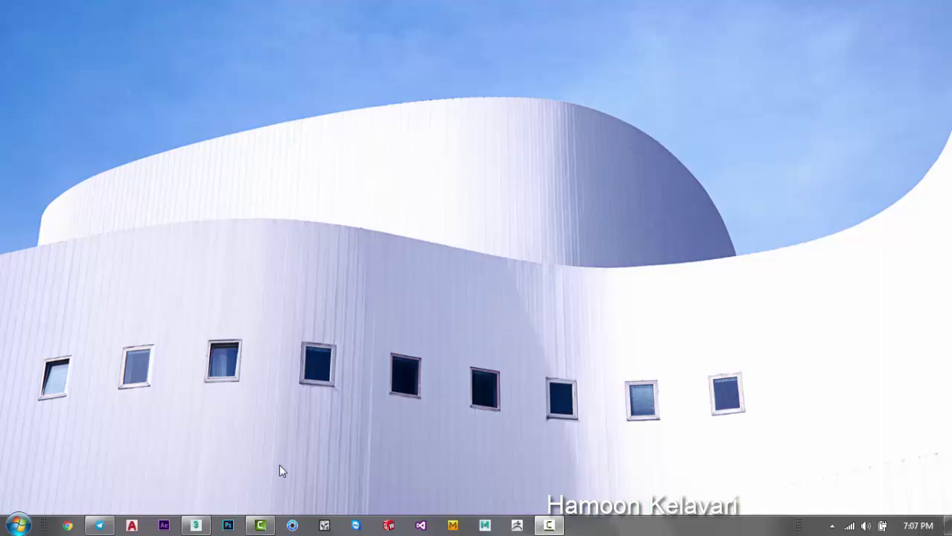
Restore the 3ds Max window and maximize the Perspective viewport with Alt+W.
left_click(196, 525)
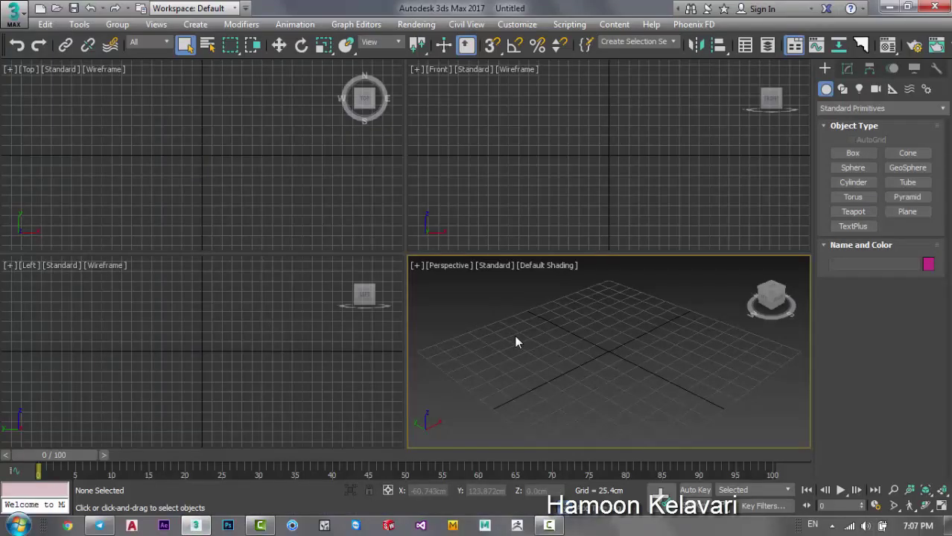
key("alt+w")
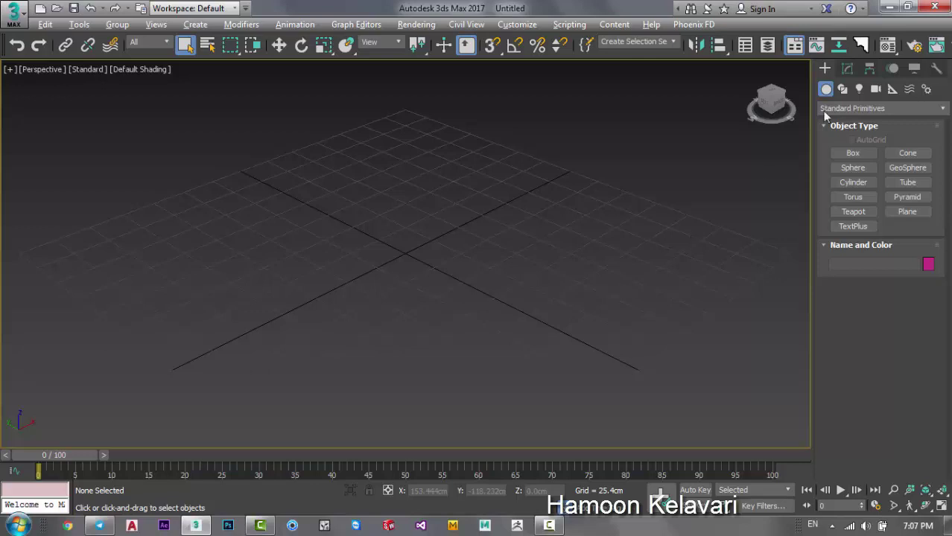
Draw a box, Box001, at the centre of the grid.
left_click(852, 152)
left_click_drag(497, 200, 444, 306)
left_click(447, 239)
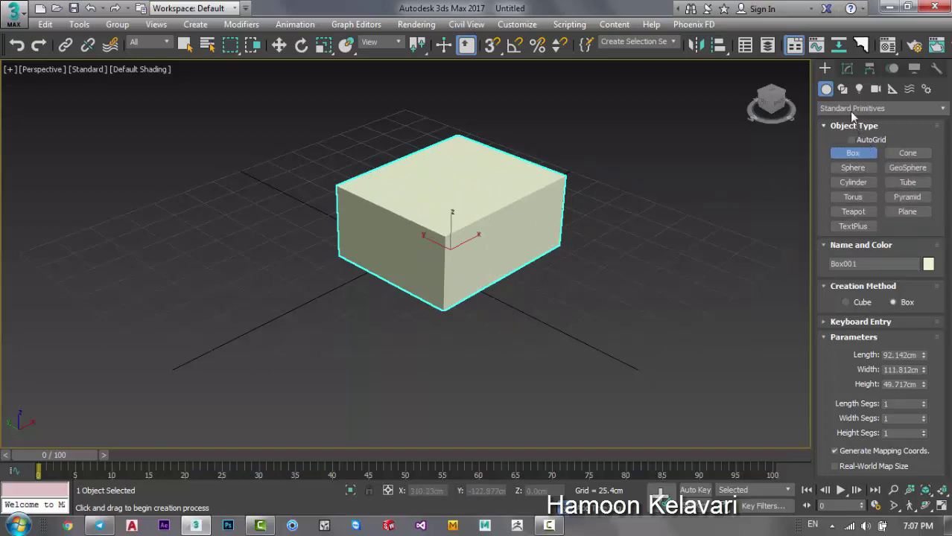
Browse the Shapes, Helpers and Lights creation categories, then return to Geometry.
left_click(842, 89)
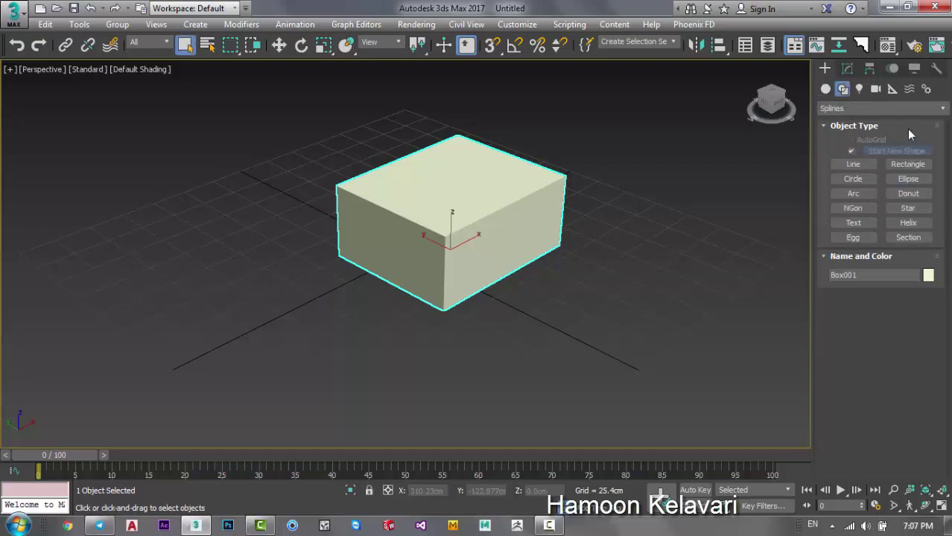
left_click(893, 89)
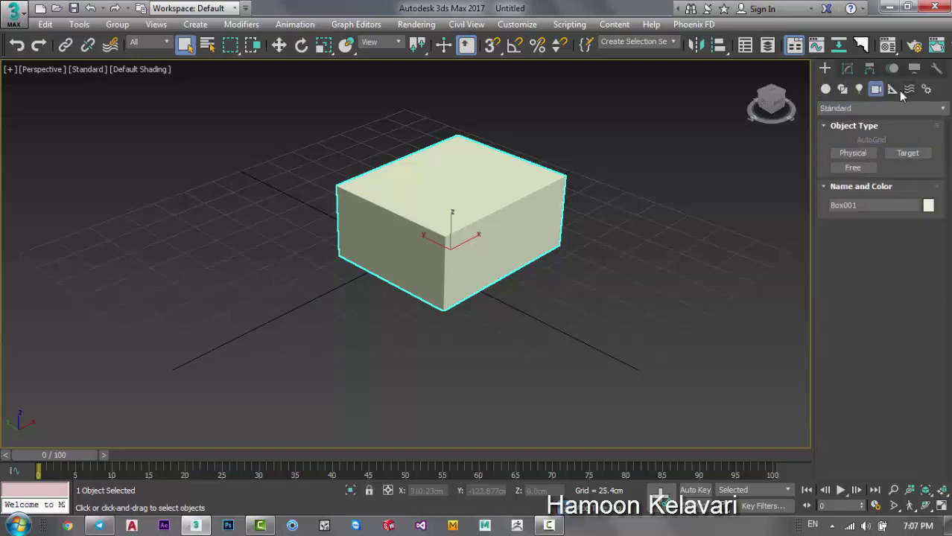
left_click(860, 91)
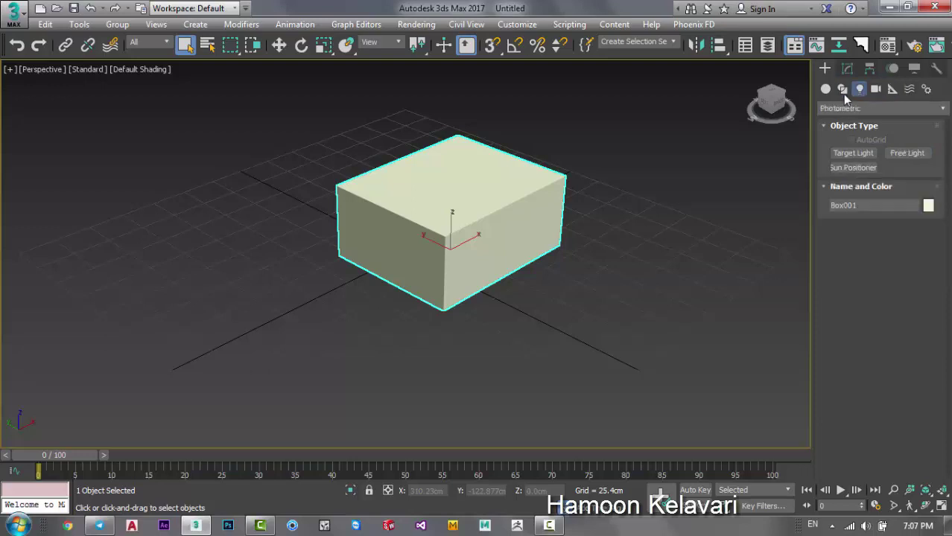
left_click(825, 89)
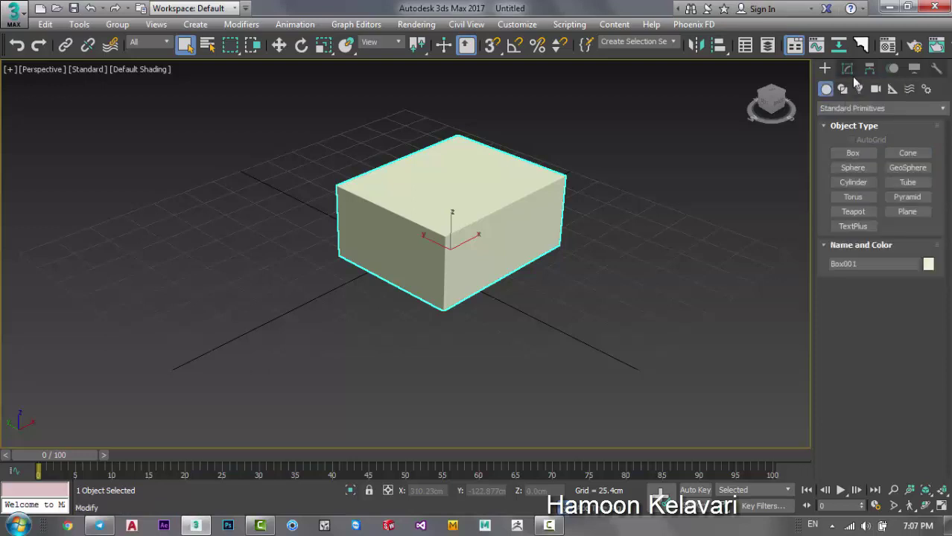
Apply a Morpher modifier to Box001 from the Modifier List and collapse its rollouts.
left_click(847, 67)
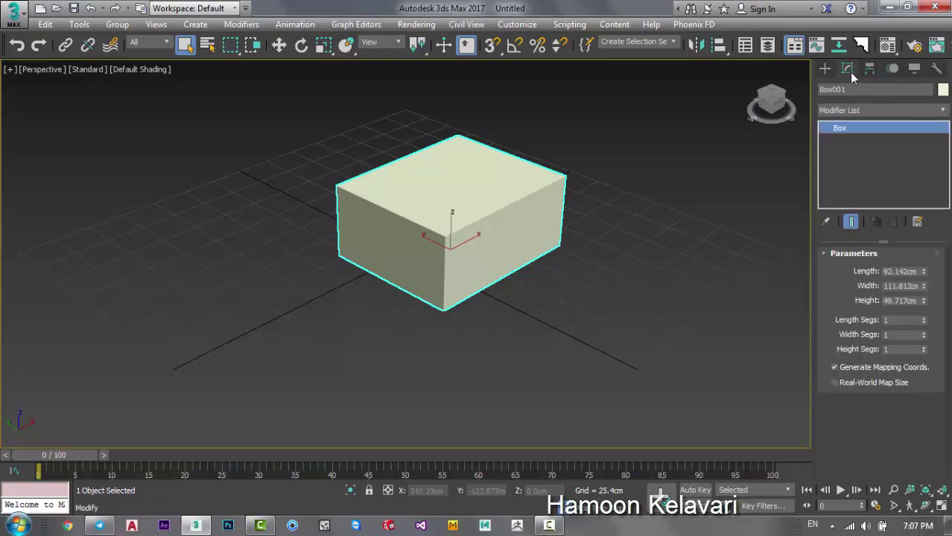
left_click(875, 111)
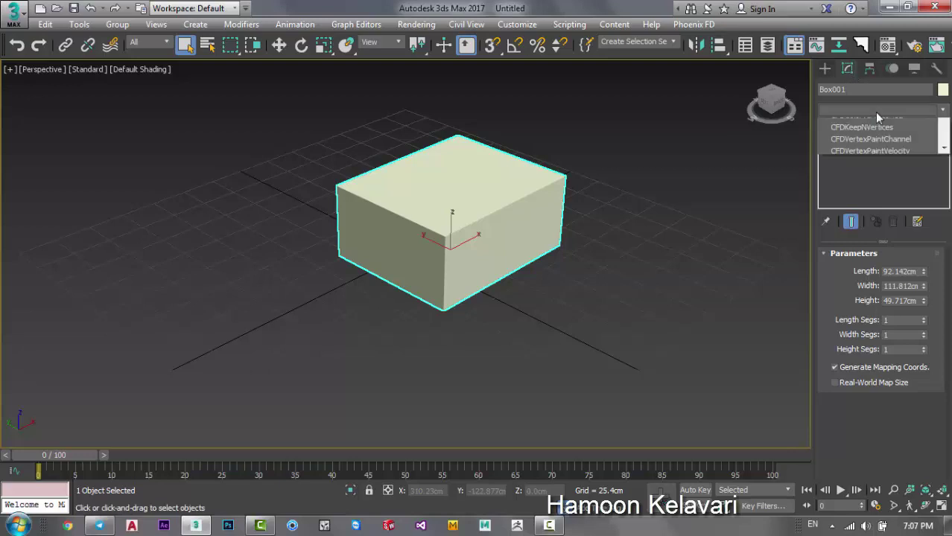
left_click_drag(944, 164, 939, 457)
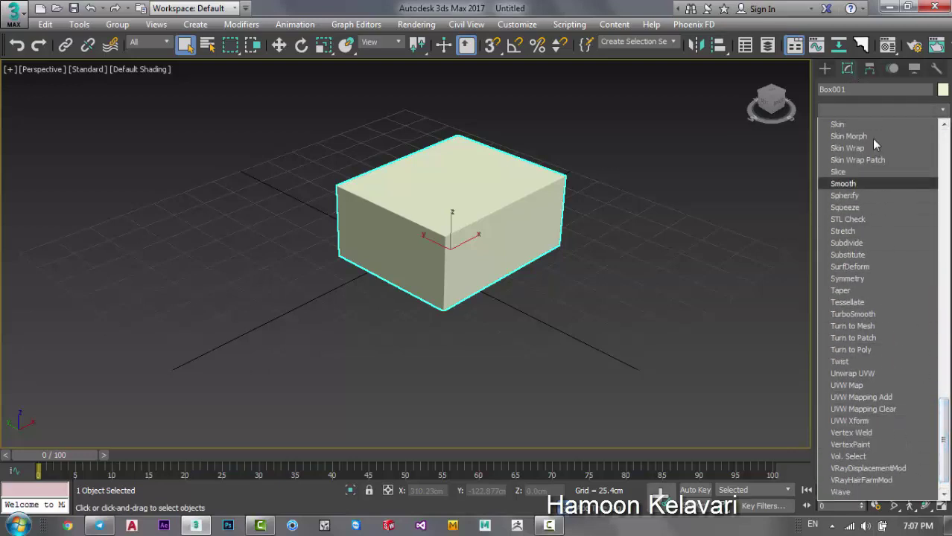
left_click(869, 112)
left_click(875, 111)
left_click_drag(944, 185, 943, 452)
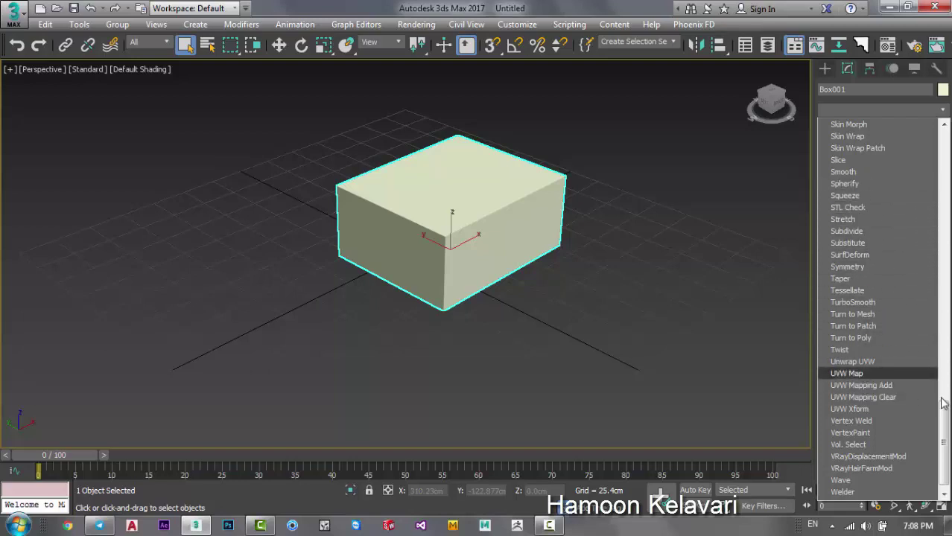
left_click_drag(943, 403, 943, 272)
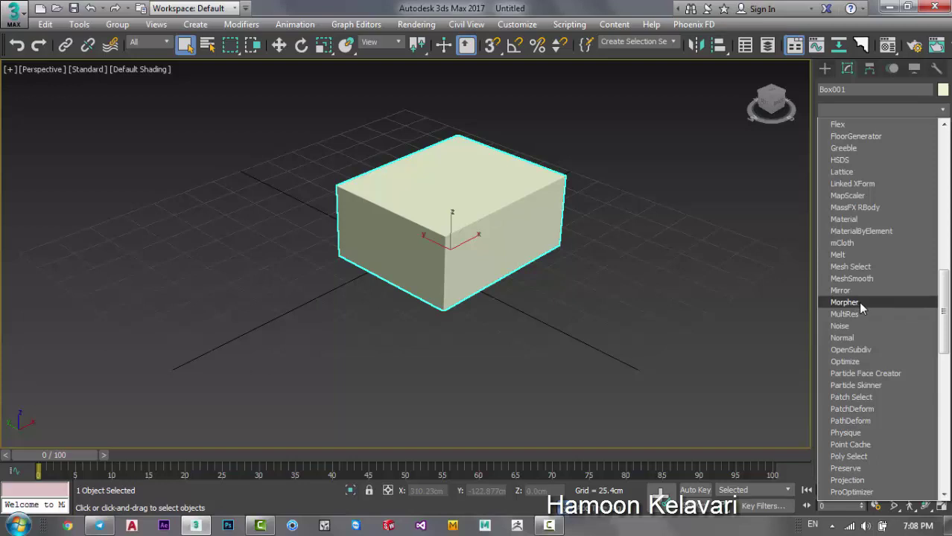
left_click(858, 305)
left_click(869, 286)
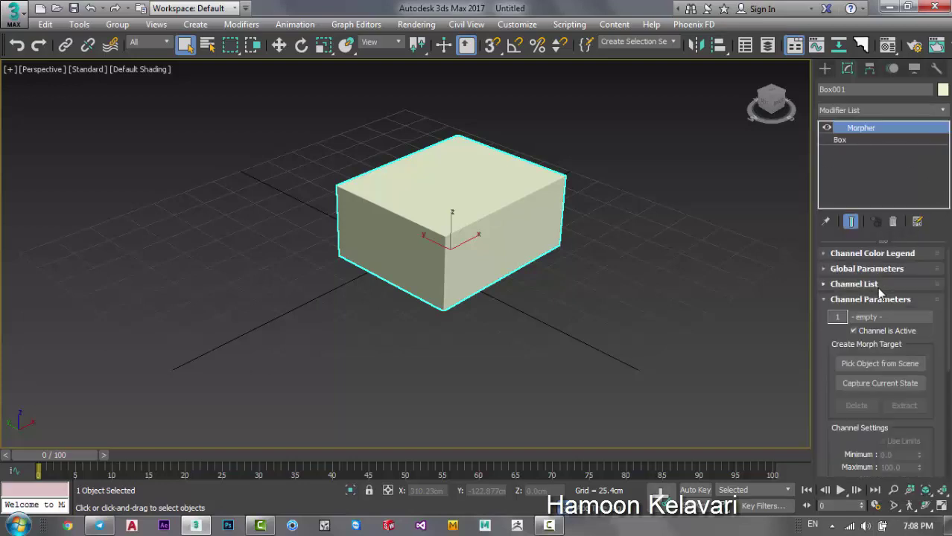
left_click(877, 298)
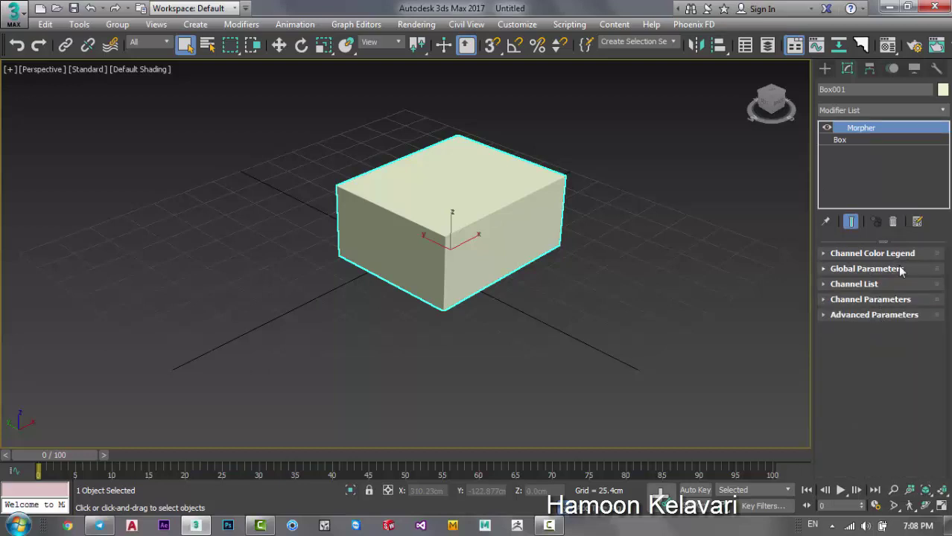
Expand the Morpher Channel List to reveal its ten empty channels at 0.0.
left_click(858, 284)
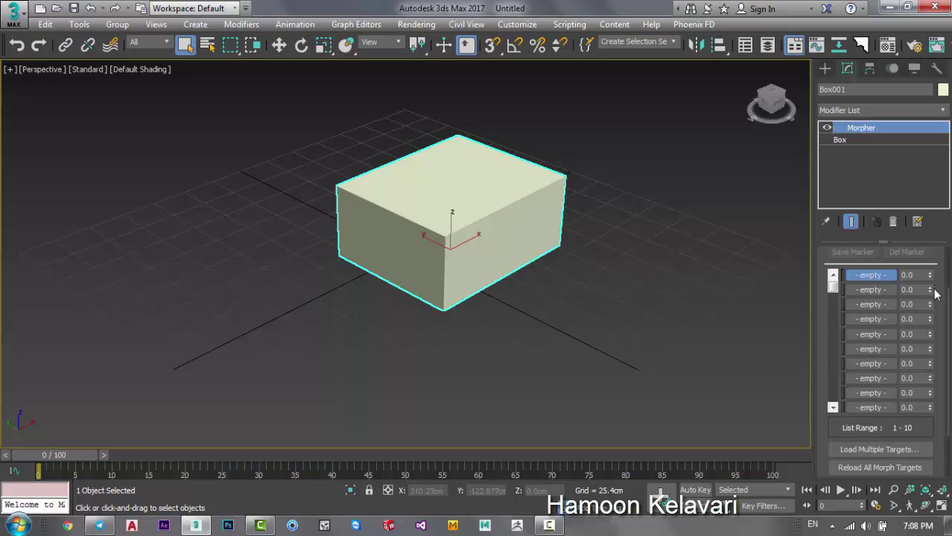
scroll(935, 298, "up", 3)
scroll(940, 335, "up", 1)
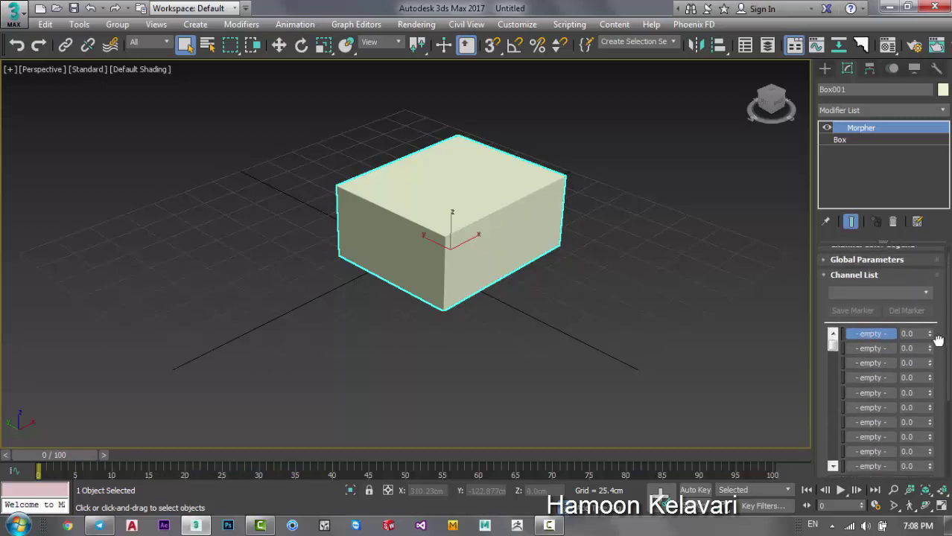
scroll(939, 331, "down", 1)
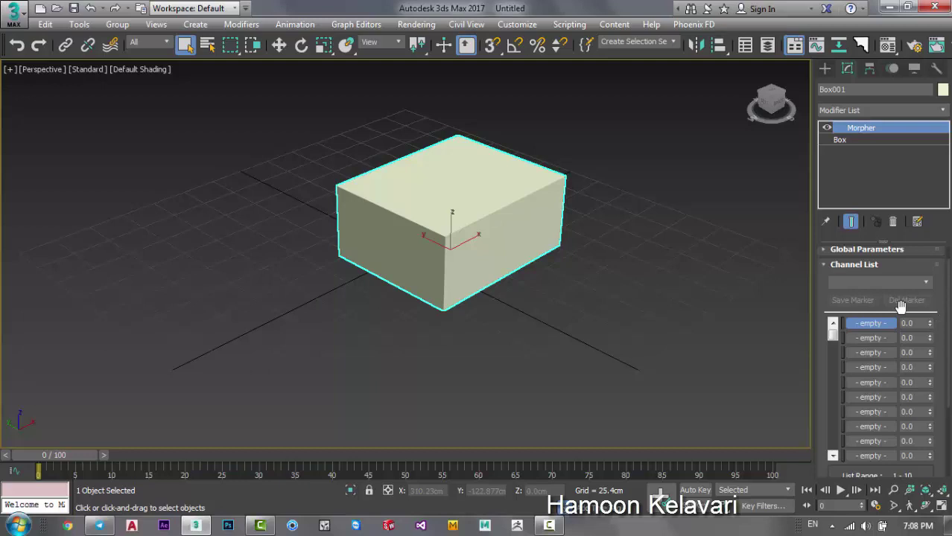
left_click(549, 526)
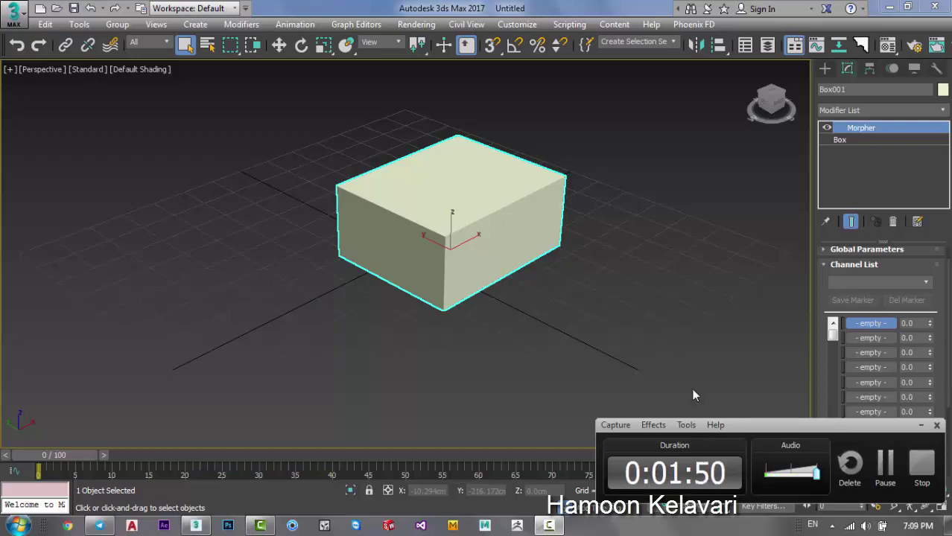
left_click(921, 424)
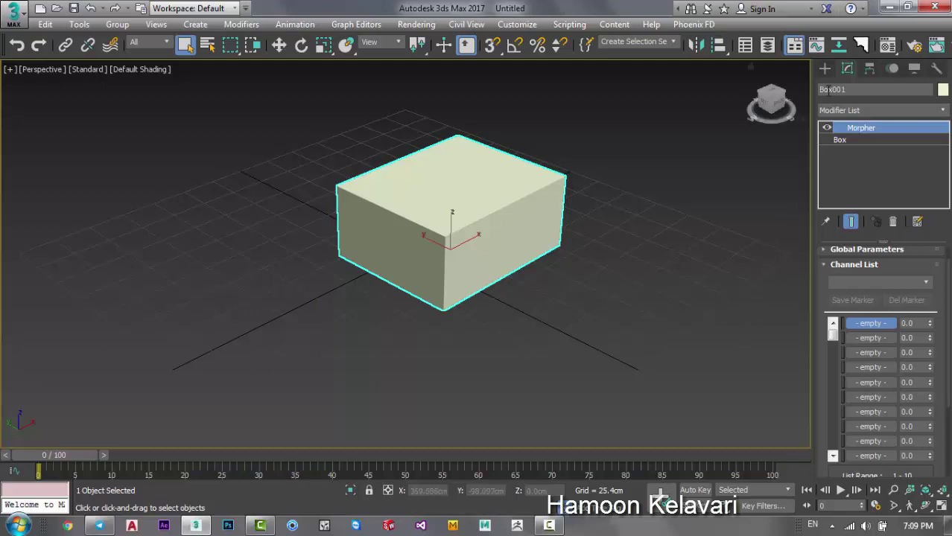
Delete the box and draw a cylinder, Cylinder001, shown with edged faces.
left_click(892, 221)
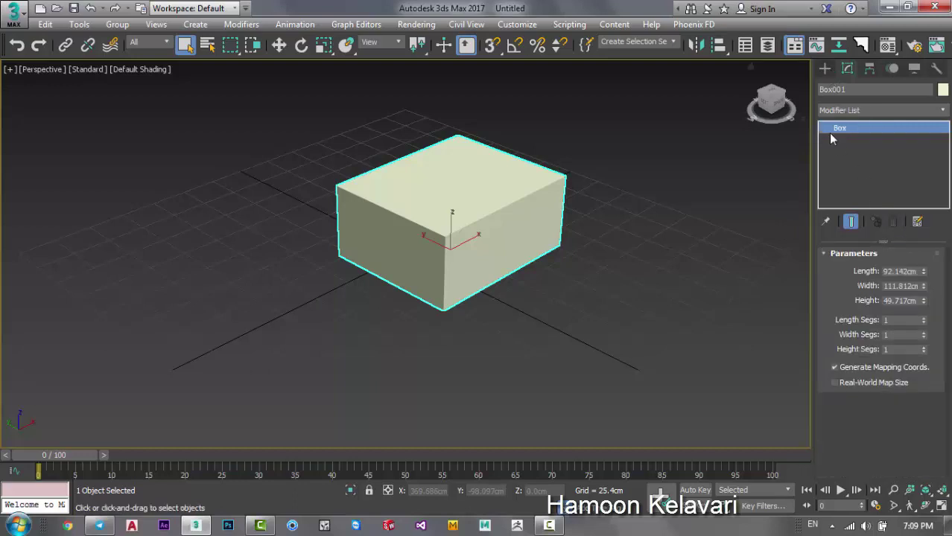
left_click(825, 68)
key("Delete")
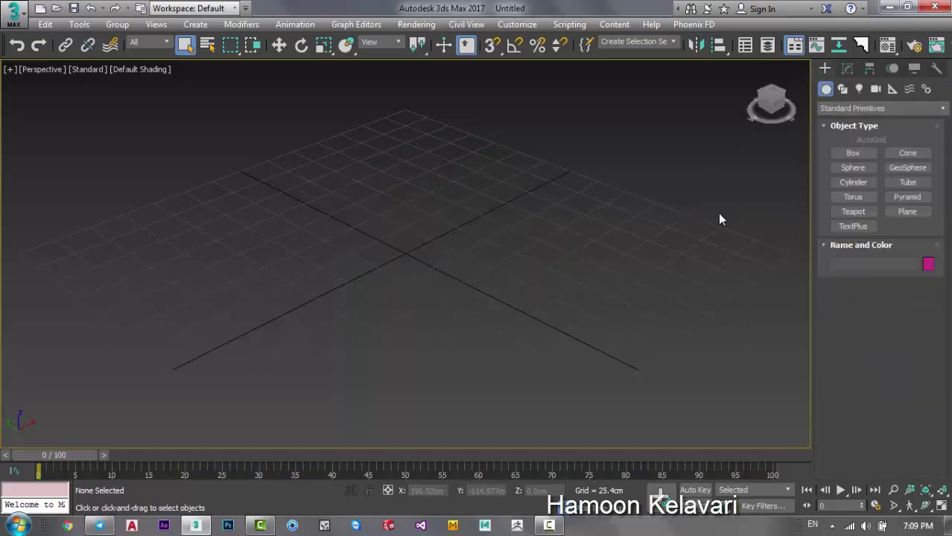
left_click(854, 182)
left_click_drag(412, 255, 486, 151)
left_click(493, 134)
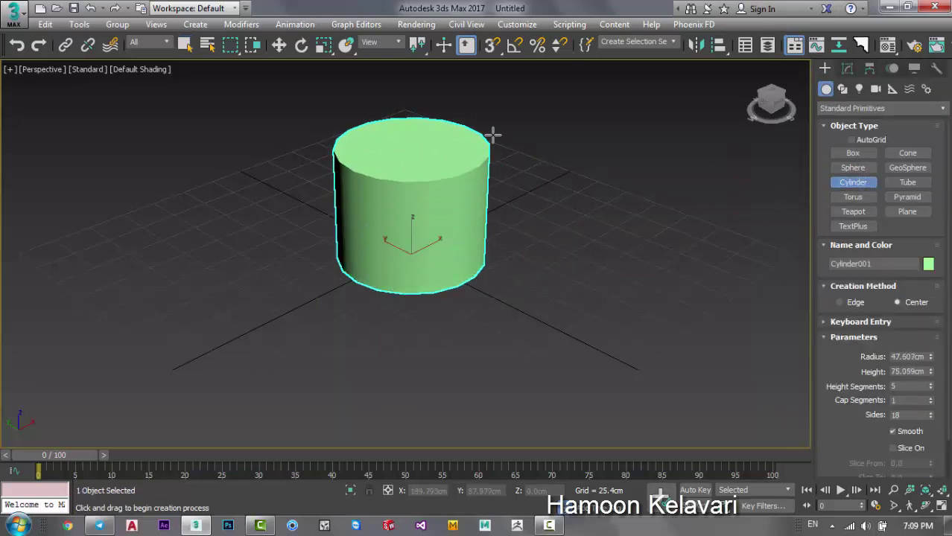
key("F4")
right_click(650, 217)
Zero the cylinder's X and Y position so it is centred at the origin.
key("w")
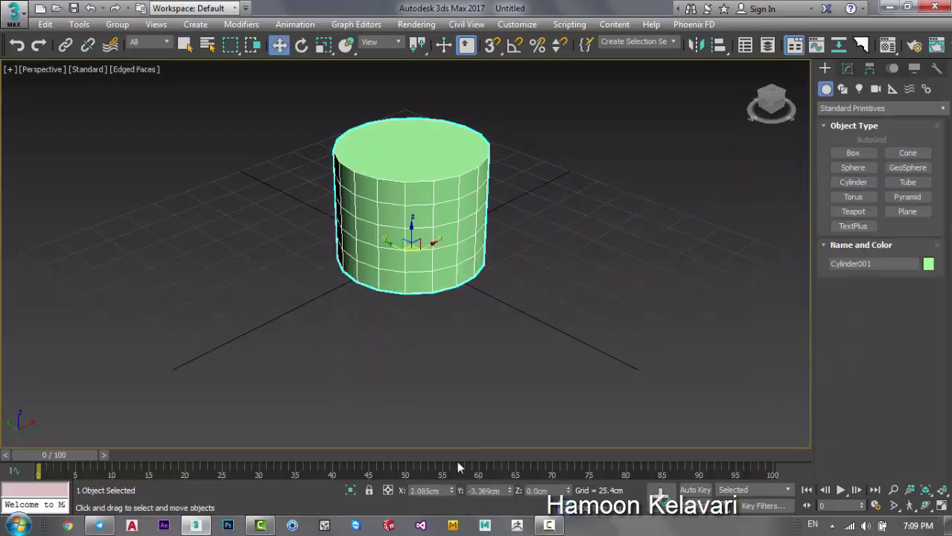
right_click(451, 491)
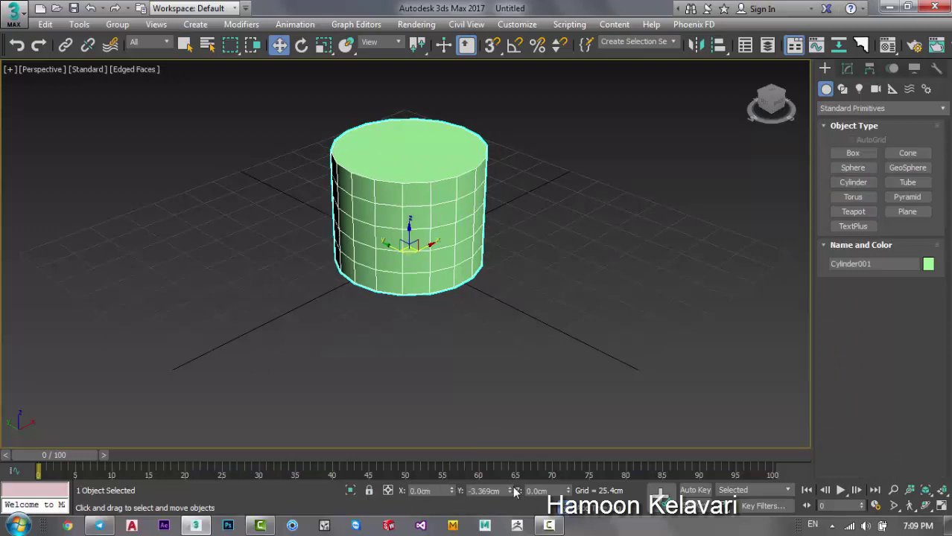
right_click(511, 491)
middle_click_drag(483, 229, 504, 260)
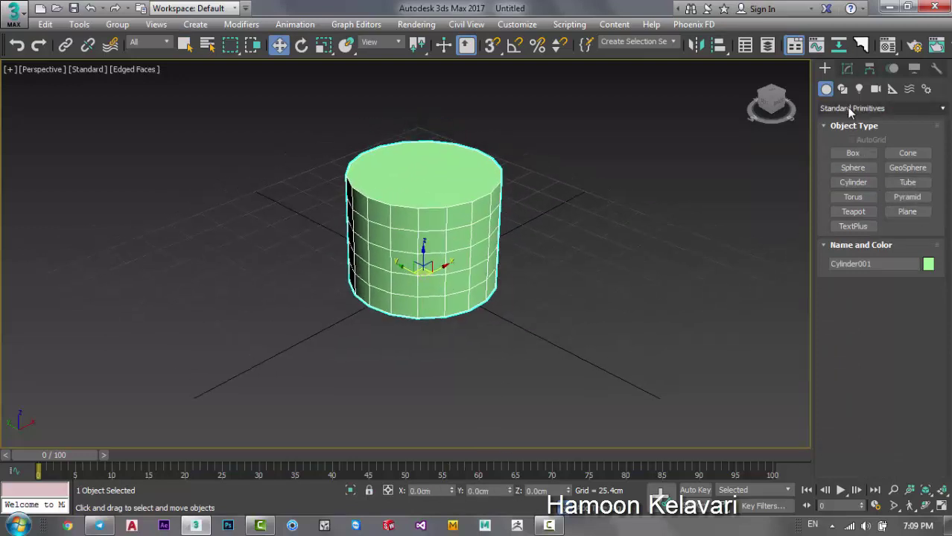
Set the cylinder's radius to 50, height to 20 and height segments to 2.
left_click(847, 69)
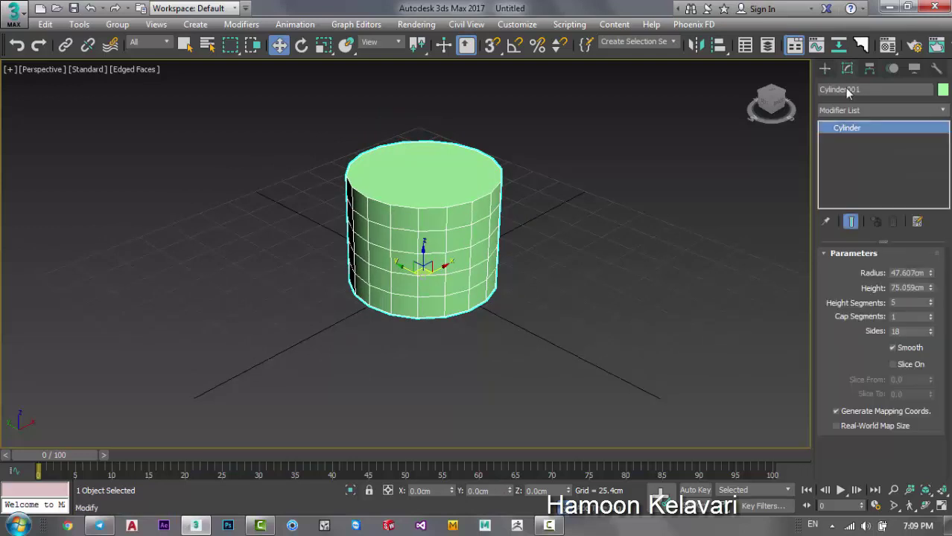
double_click(916, 274)
type("50")
key("Return")
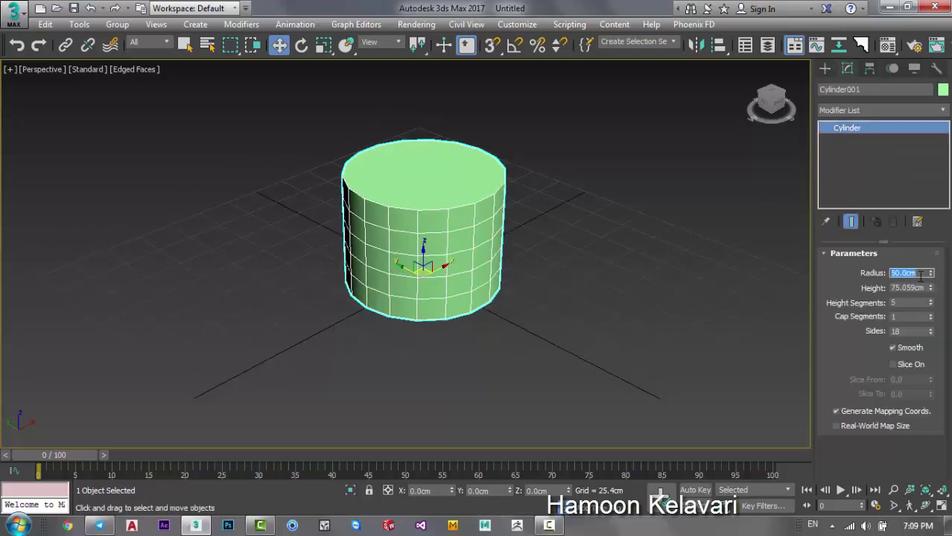
key("Tab")
type("20")
key("Return")
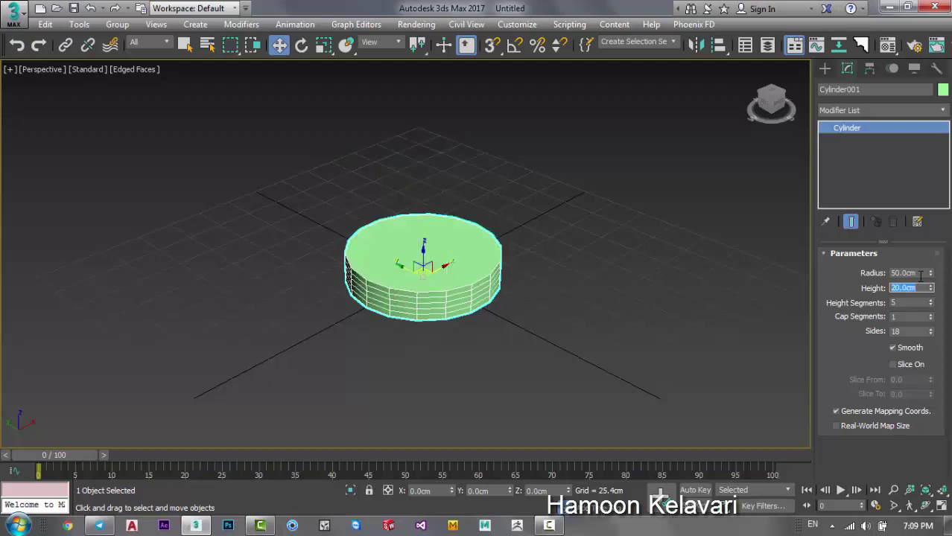
key("Tab")
type("2")
key("Return")
Correct the cylinder's height to 100 cm and its height segments to 1.
key("shift+Tab")
type("100")
key("Return")
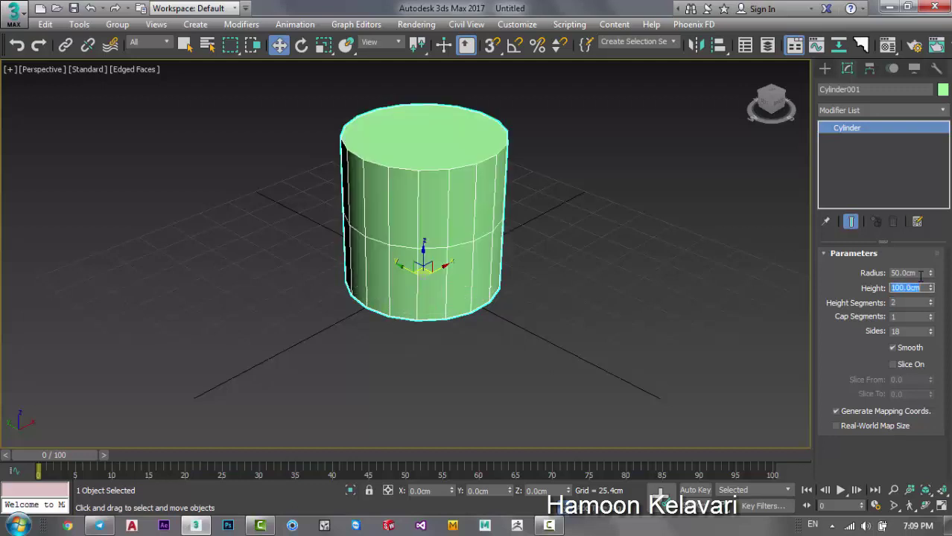
key("Tab")
type("1")
key("Return")
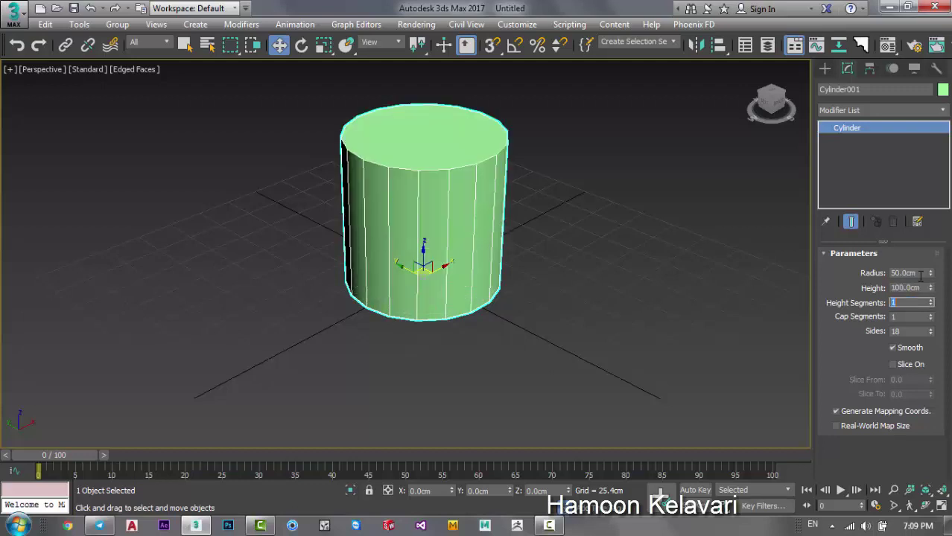
key("alt+shift")
middle_click_drag(490, 224, 490, 268)
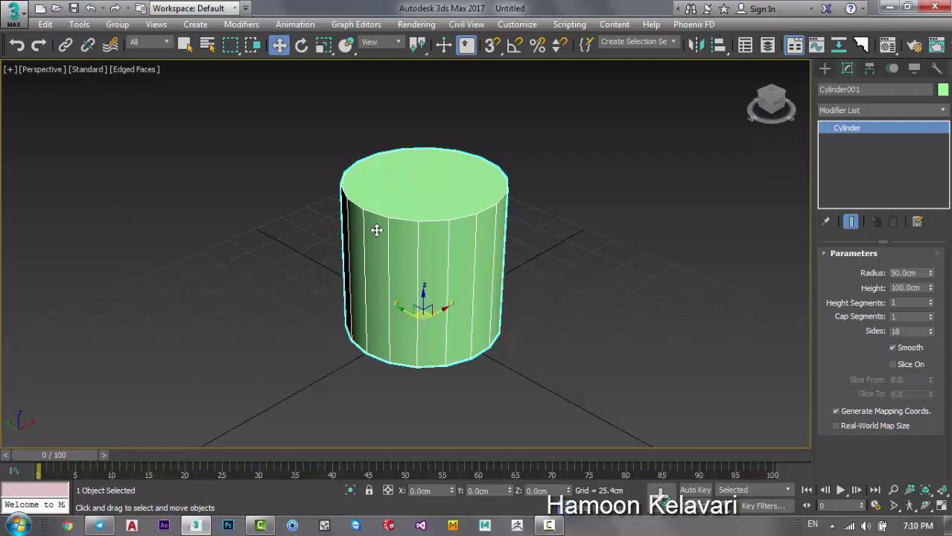
Shift-drag the cylinder along X to make a Copy, Cylinder002, and nudge it further right.
key("shift+z")
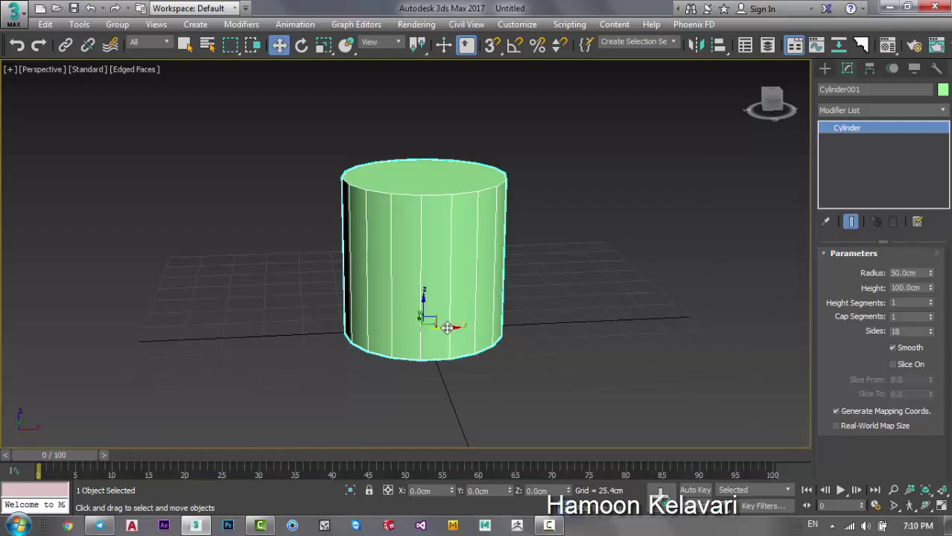
left_click_drag(446, 325, 664, 319, "shift")
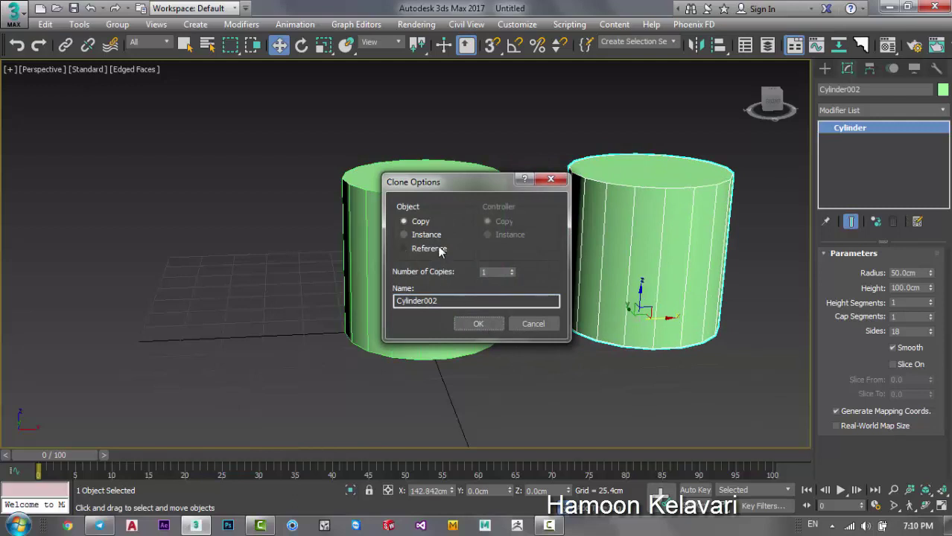
left_click(478, 323)
middle_click_drag(442, 315, 357, 283)
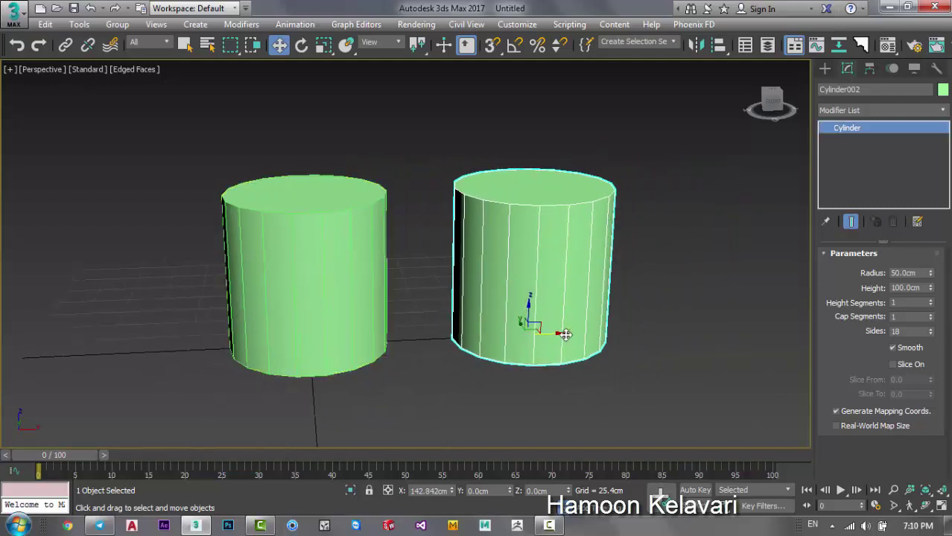
left_click_drag(565, 335, 587, 334)
Select Cylinder002 and set its radius to 120 cm and height to 500 cm.
left_click(307, 238)
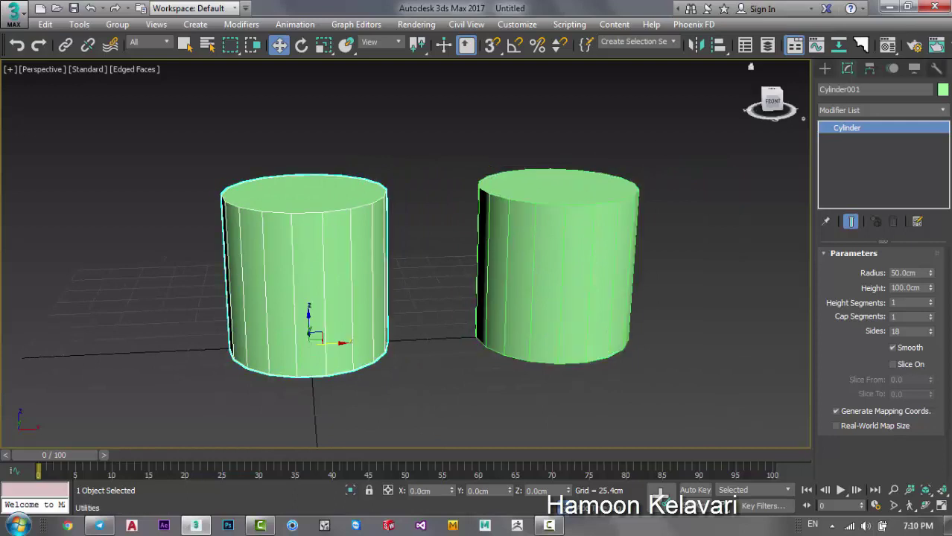
left_click(637, 172)
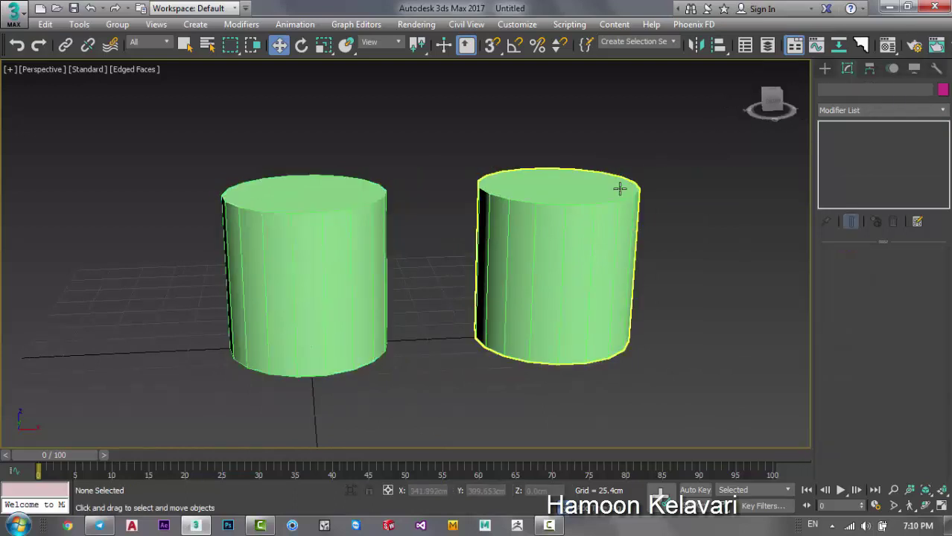
left_click(619, 190)
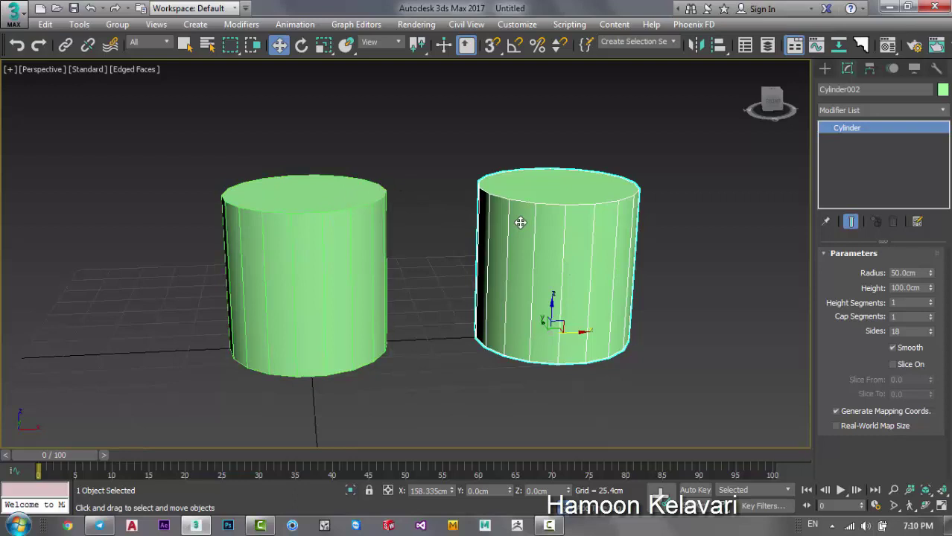
left_click(925, 272)
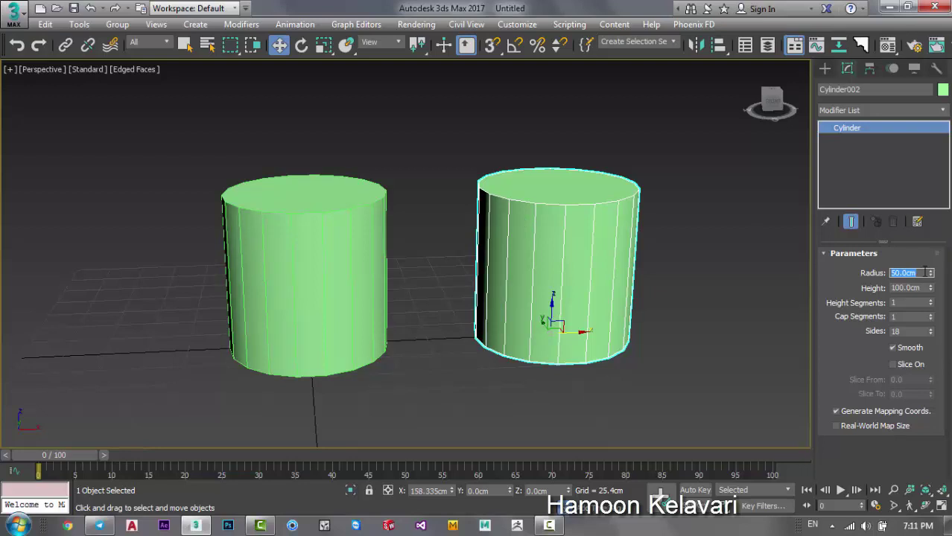
type("120")
key("Return")
key("Tab")
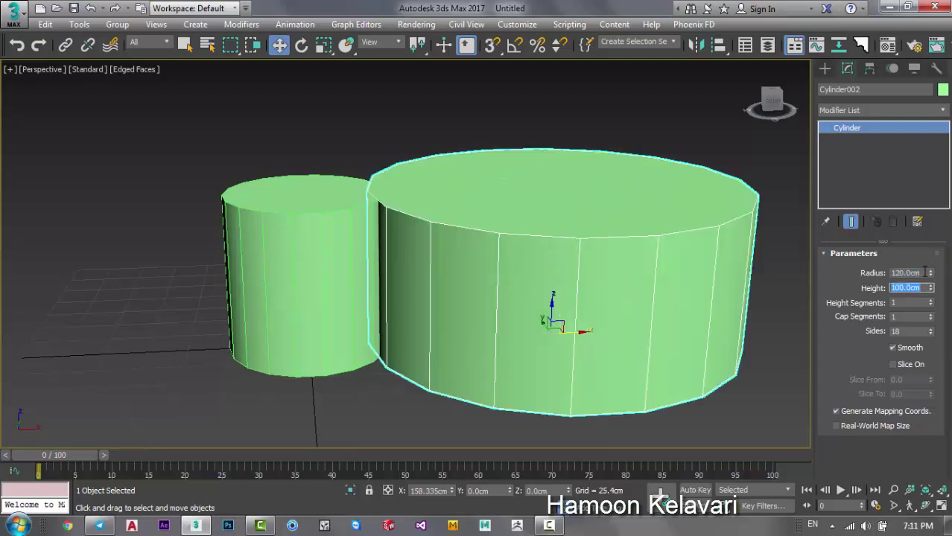
type("500")
key("Return")
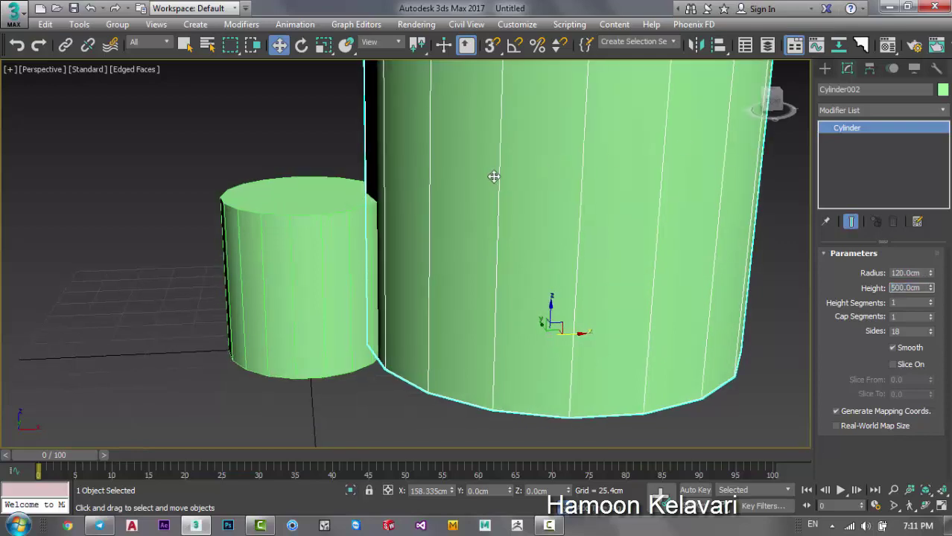
Zoom out to frame the whole tall column and open the Modifier List.
scroll(534, 203, "down", 5)
middle_click_drag(534, 203, 412, 298, "alt")
scroll(436, 315, "down", 3)
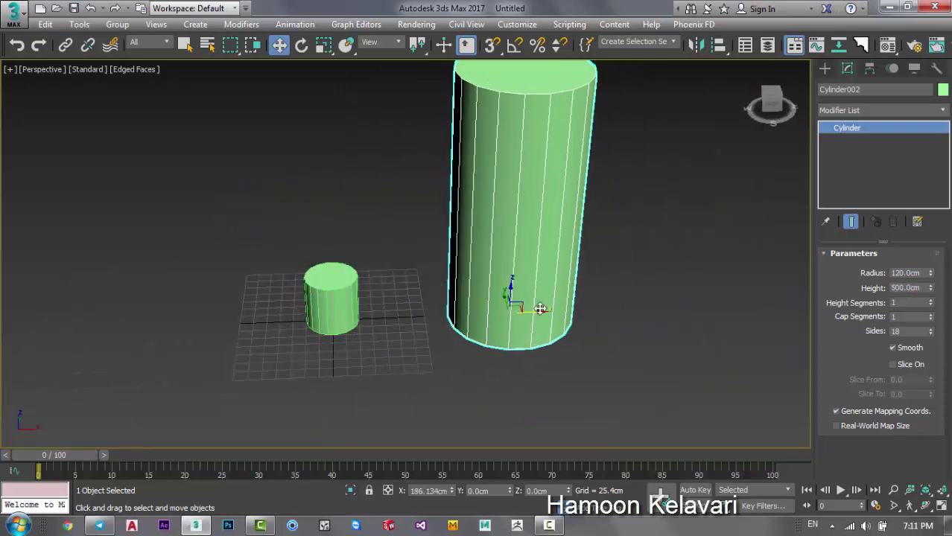
mouse_move(477, 253)
middle_mouse_down()
mouse_move(570, 257)
mouse_move(563, 283)
middle_mouse_up()
left_click(893, 110)
Apply FFD 2x2x2 to Cylinder002 and lower one side's top lattice points to slant it.
key("f")
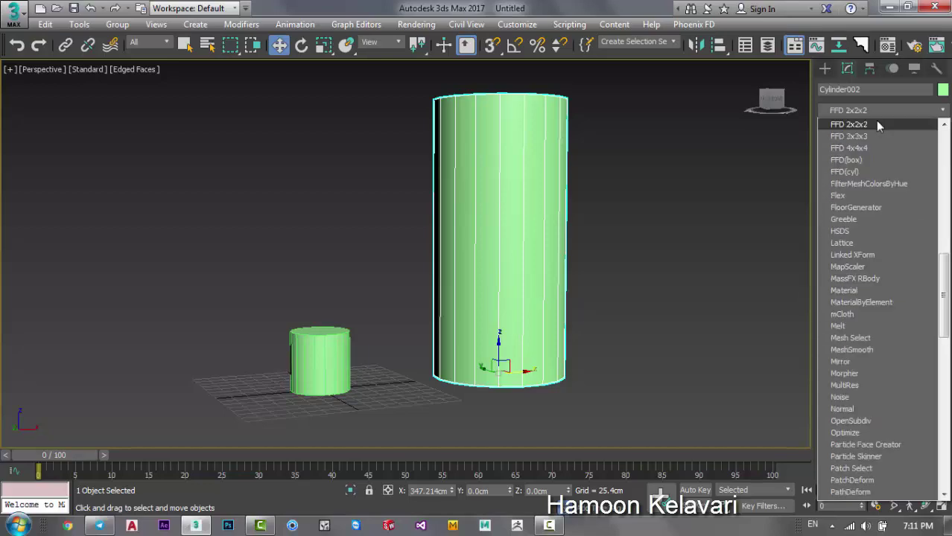
left_click(875, 122)
middle_click_drag(671, 149, 632, 157, "alt")
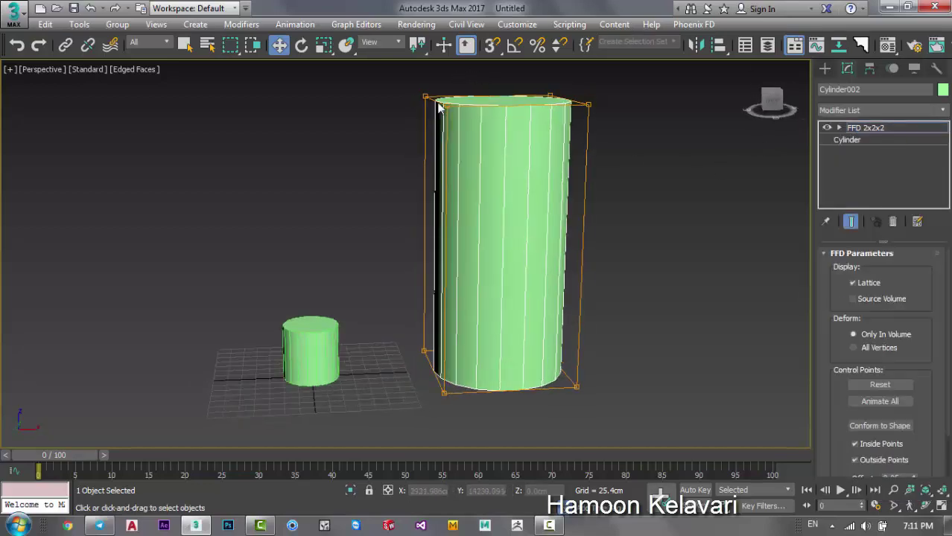
mouse_move(439, 108)
left_mouse_down()
mouse_move(417, 87)
mouse_move(435, 186)
left_mouse_up()
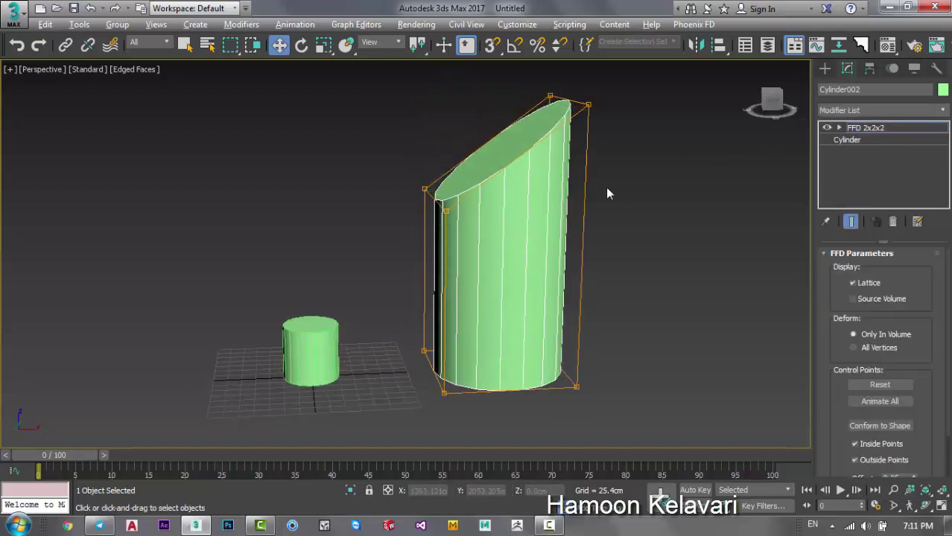
mouse_move(607, 194)
middle_mouse_down("alt")
mouse_move(711, 180)
mouse_move(684, 214)
middle_mouse_up("alt")
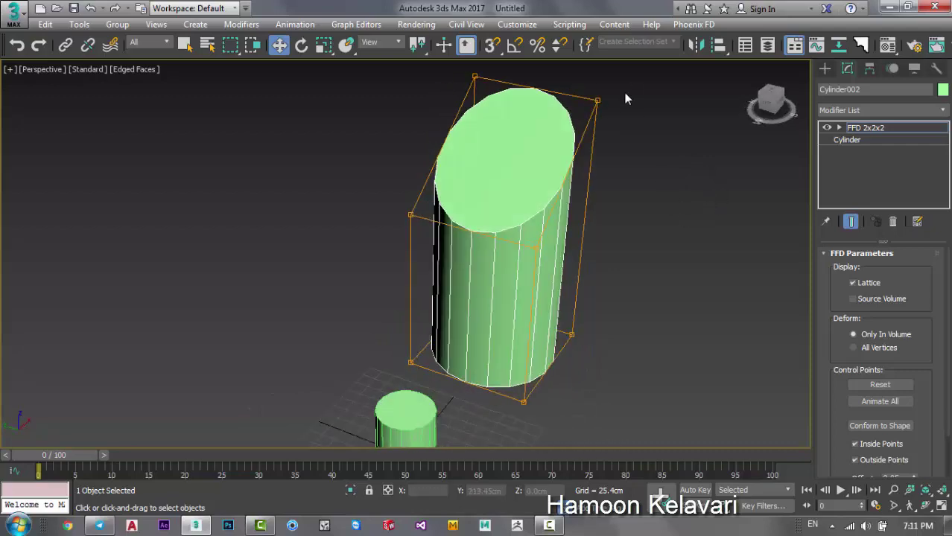
Select the top-right lattice control point and review the slanted top from several angles.
left_click(538, 246)
left_click(568, 161)
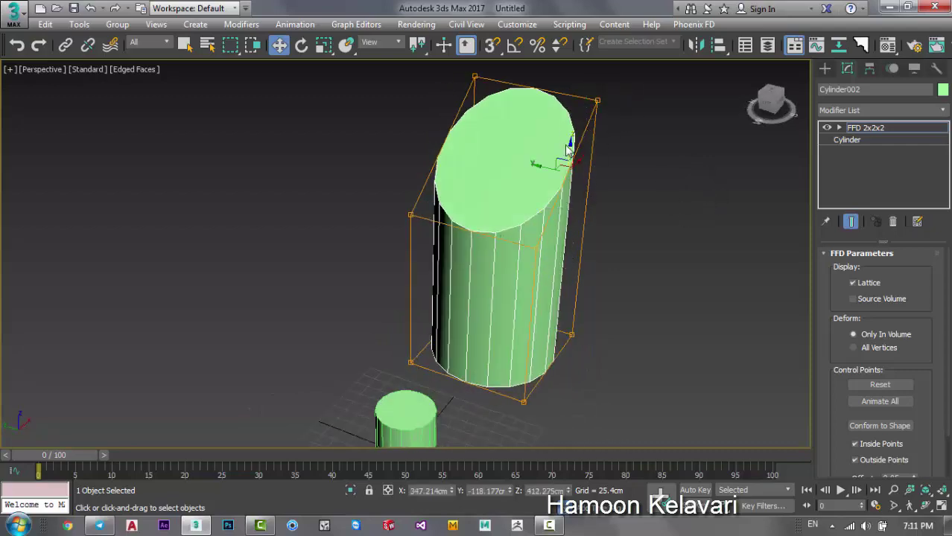
middle_click_drag(659, 192, 585, 180, "alt")
scroll(600, 183, "up", 2)
left_click(607, 186)
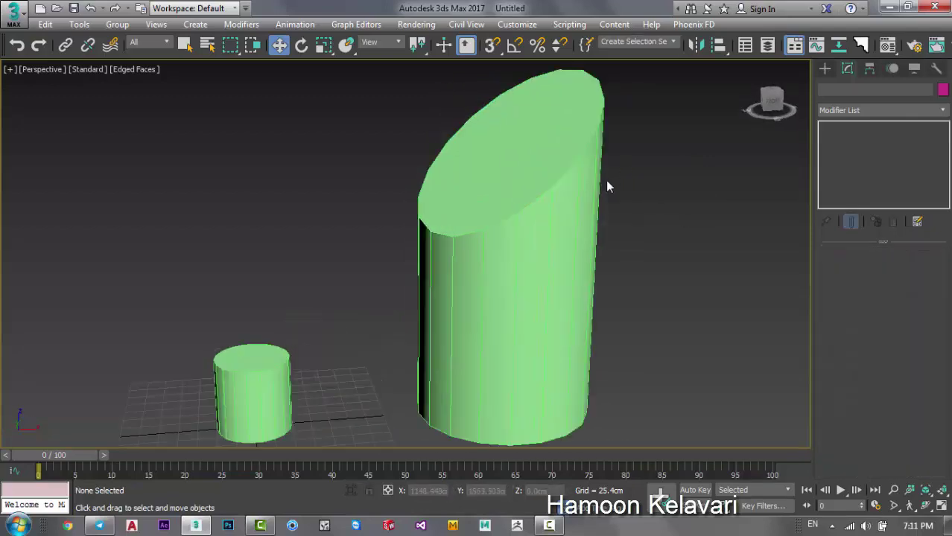
scroll(603, 183, "down", 3)
left_click(388, 195)
mouse_move(612, 234)
middle_mouse_down()
mouse_move(570, 150)
mouse_move(631, 179)
middle_mouse_up()
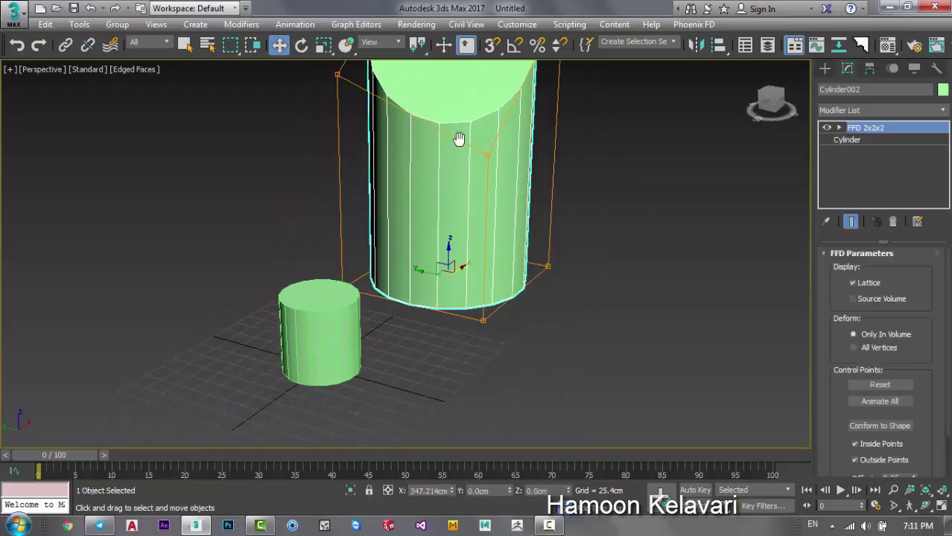
middle_click_drag(459, 138, 481, 145)
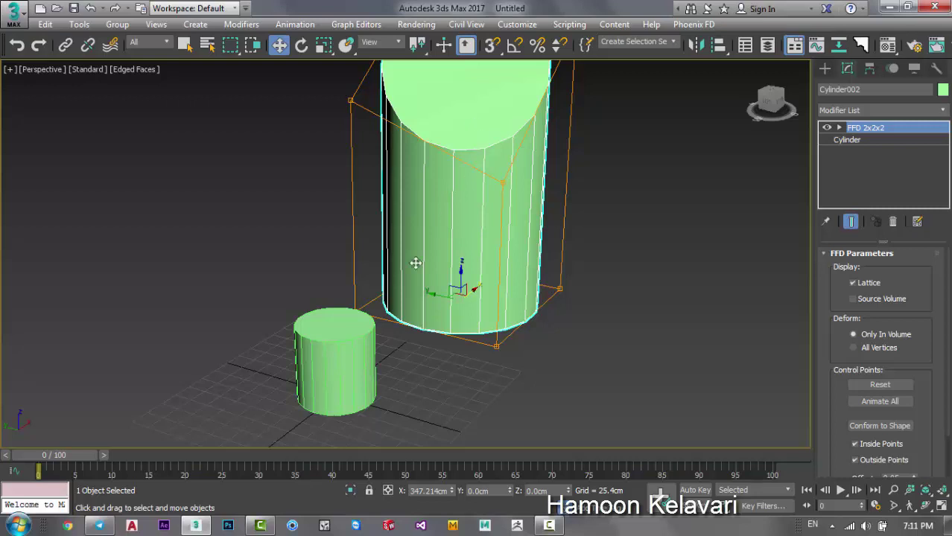
Select Cylinder001 and add a Morpher modifier to it via the Modifier List.
left_click(344, 384)
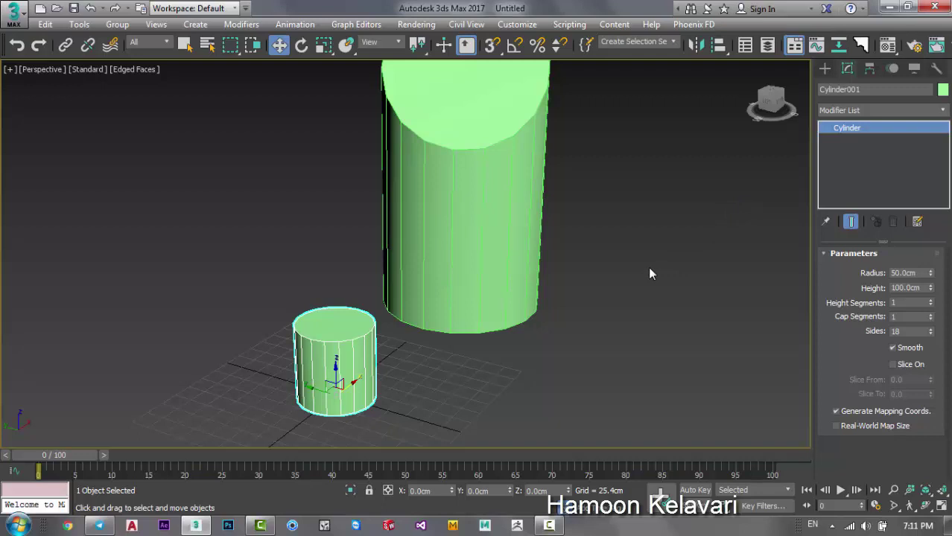
mouse_move(593, 268)
middle_mouse_down("alt")
mouse_move(544, 242)
mouse_move(555, 277)
middle_mouse_up("alt")
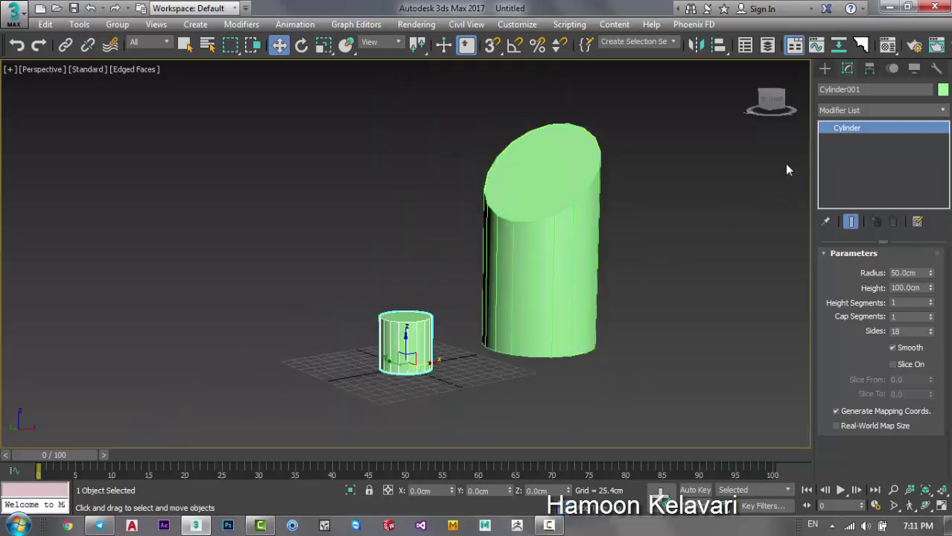
left_click(860, 111)
type("mo")
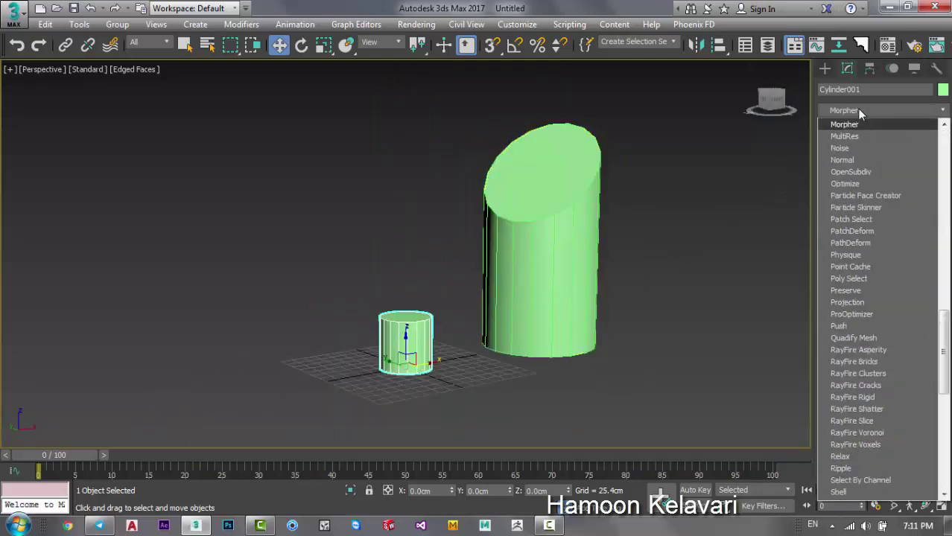
left_click(849, 125)
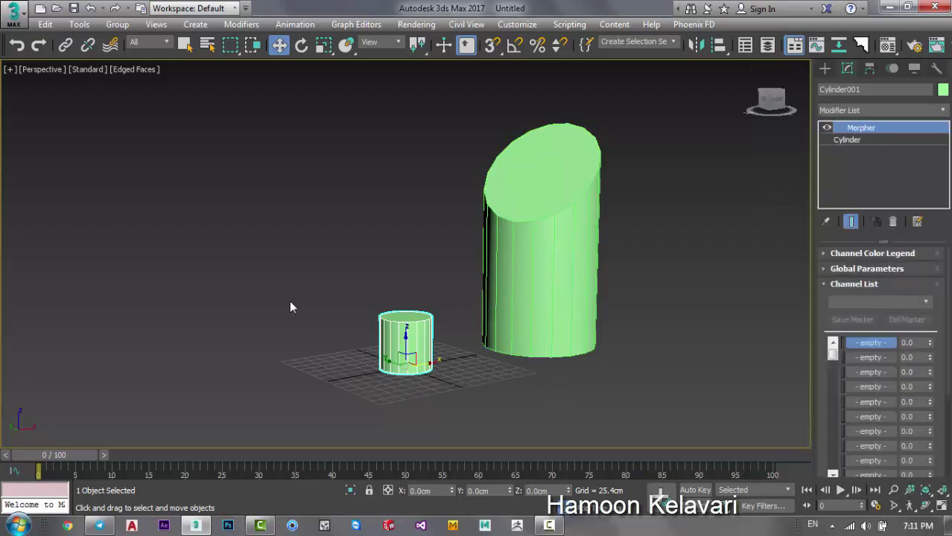
Scroll to the Channel List and right-click the first empty channel to show Pick from Scene.
scroll(410, 336, "up", 4)
scroll(410, 336, "up", 2)
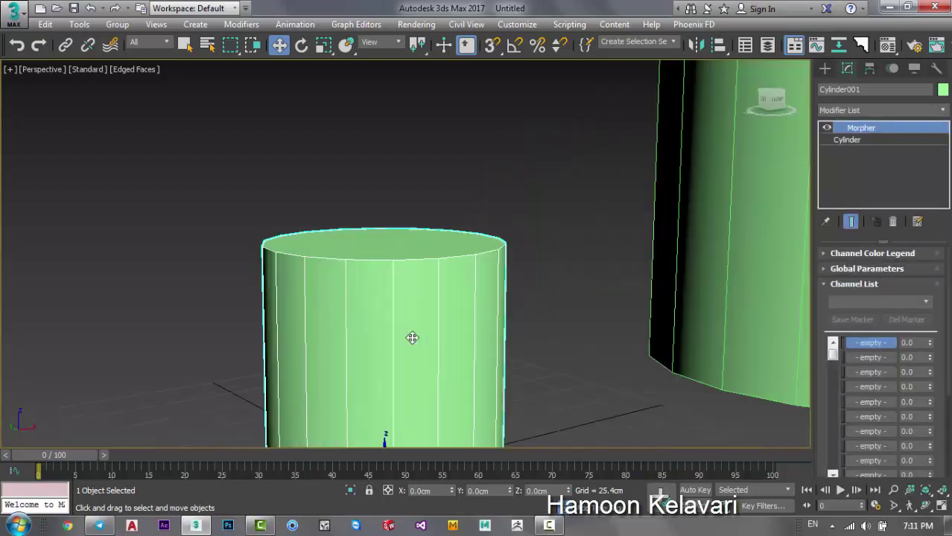
scroll(412, 342, "down", 3)
scroll(429, 309, "down", 1)
scroll(408, 334, "down", 2)
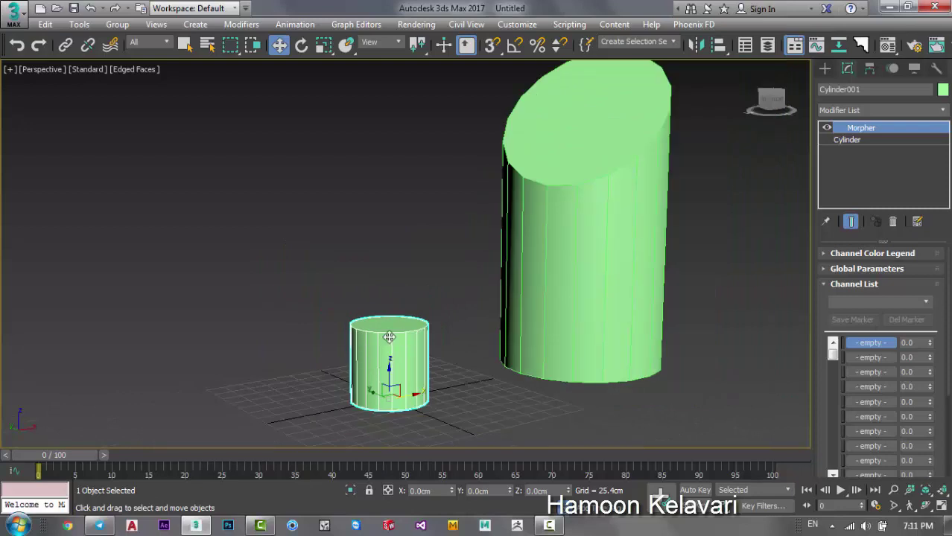
right_click(884, 344)
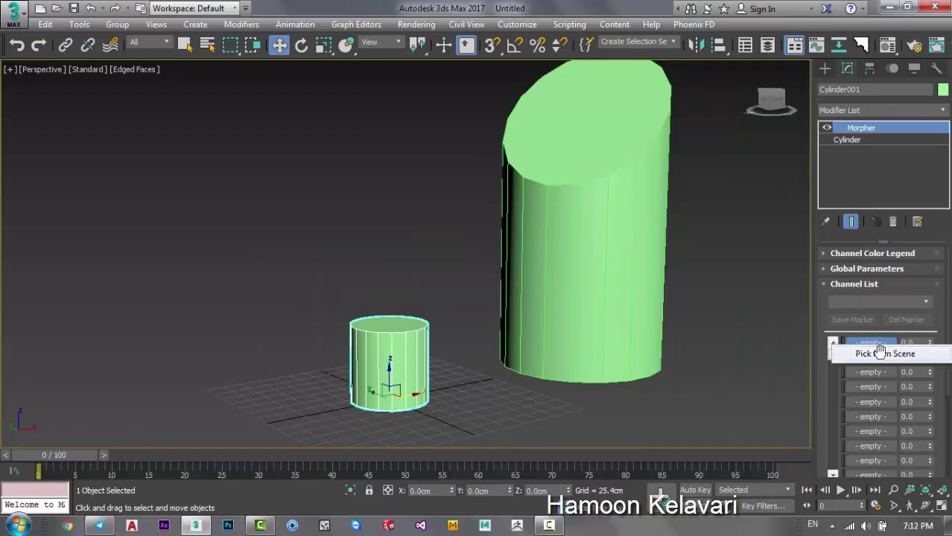
Load Cylinder002 from the scene into morph channel 1 of Cylinder001, with the channel at 0.0.
left_click(885, 353)
scroll(916, 372, "down", 1)
scroll(920, 397, "down", 1)
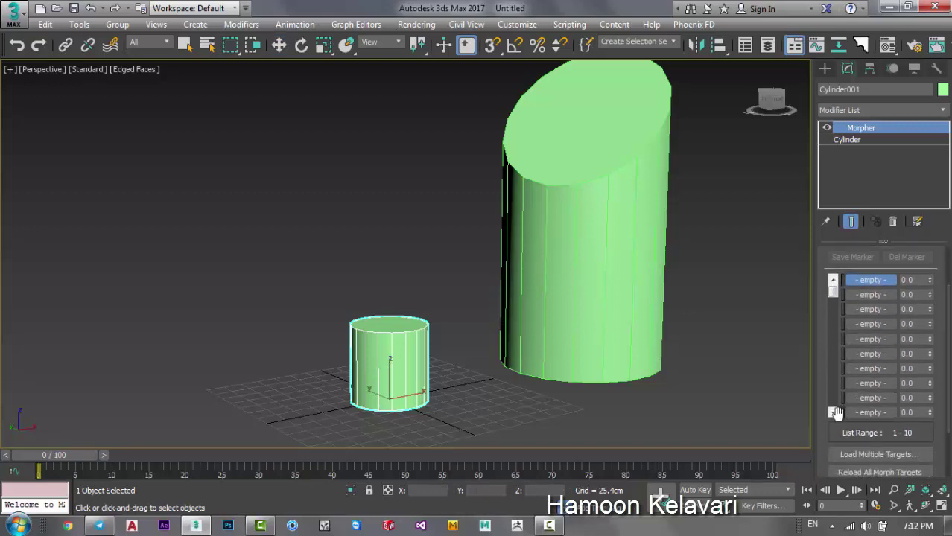
mouse_move(831, 290)
left_mouse_down()
mouse_move(833, 412)
mouse_move(832, 286)
left_mouse_up()
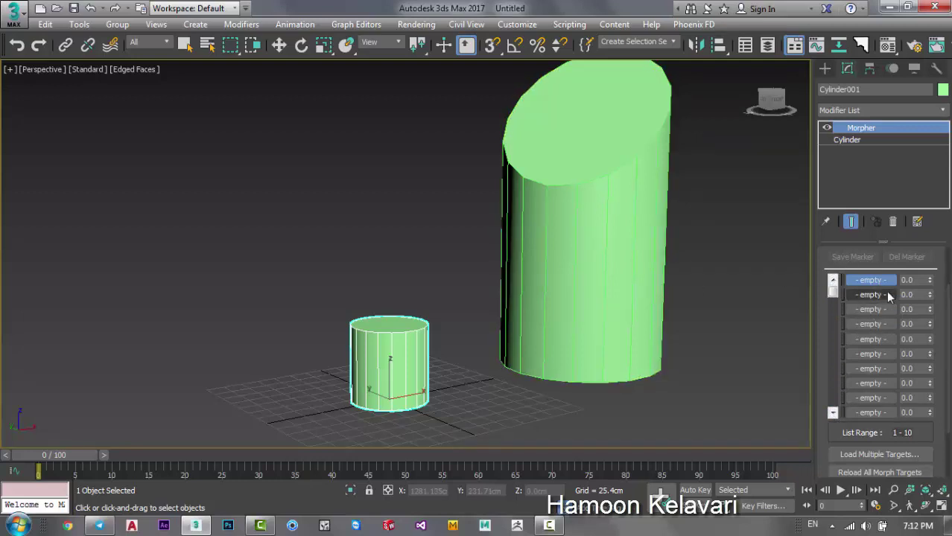
key("w")
left_click(630, 252)
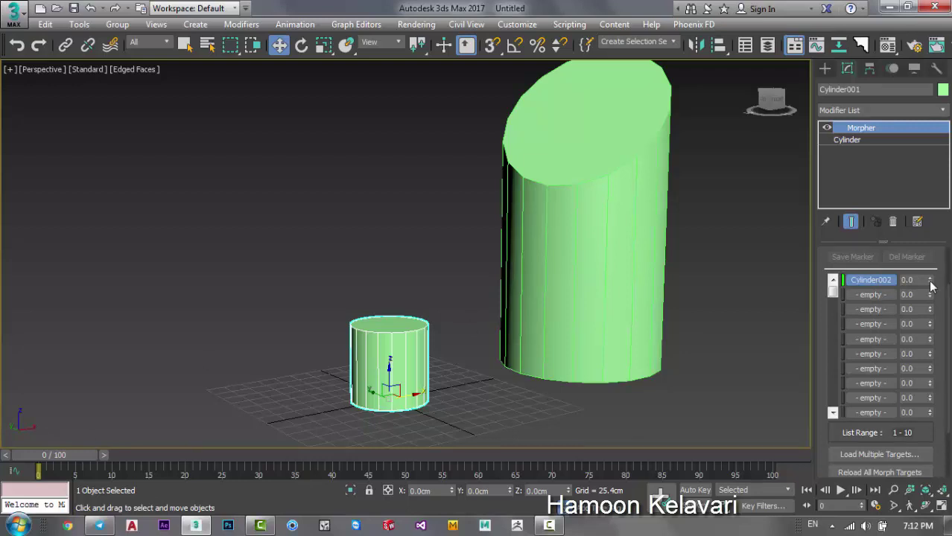
scroll(514, 235, "down", 5)
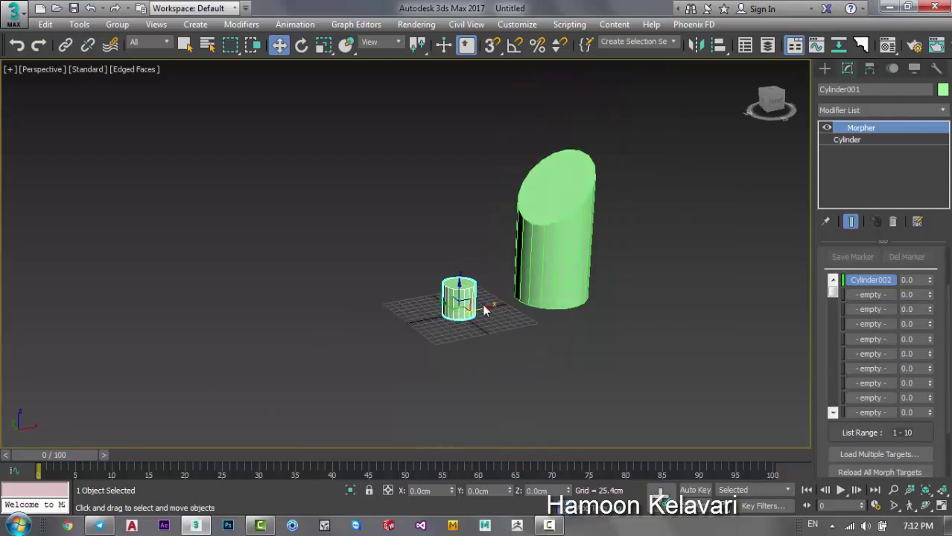
Move Cylinder001 to the left and morph it to 100 to match Cylinder002's slant.
left_click_drag(484, 311, 203, 350)
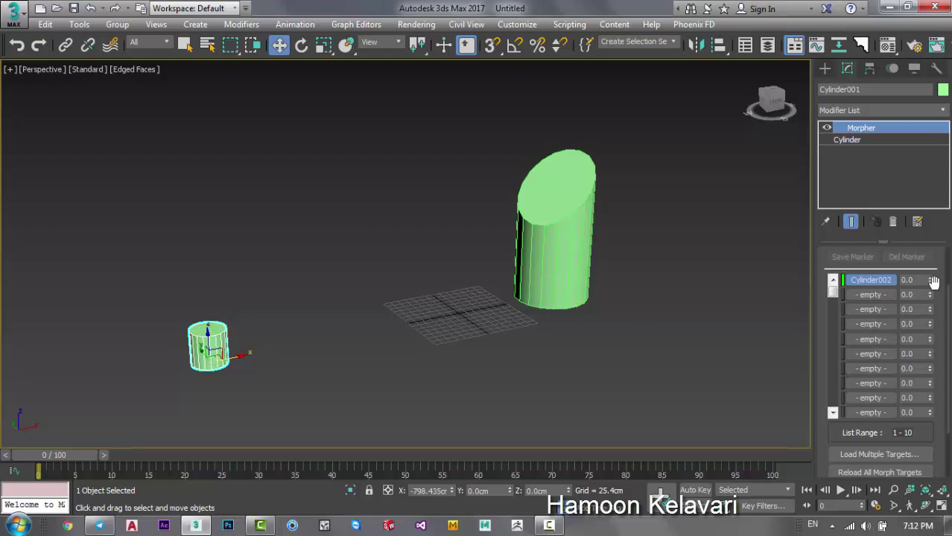
left_click_drag(930, 283, 930, 187)
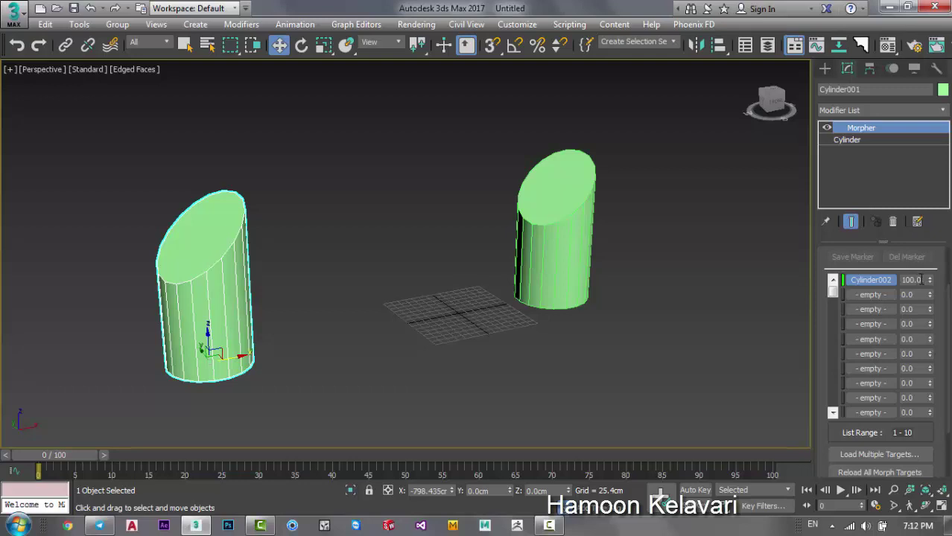
mouse_move(469, 255)
middle_mouse_down("alt")
mouse_move(449, 219)
mouse_move(429, 224)
middle_mouse_up("alt")
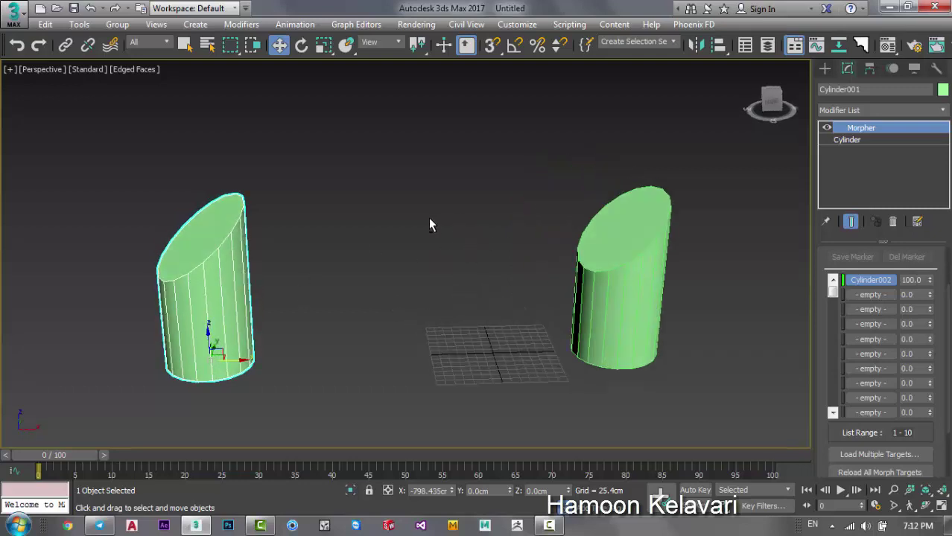
left_click(622, 255)
left_click(452, 260)
left_click(233, 265)
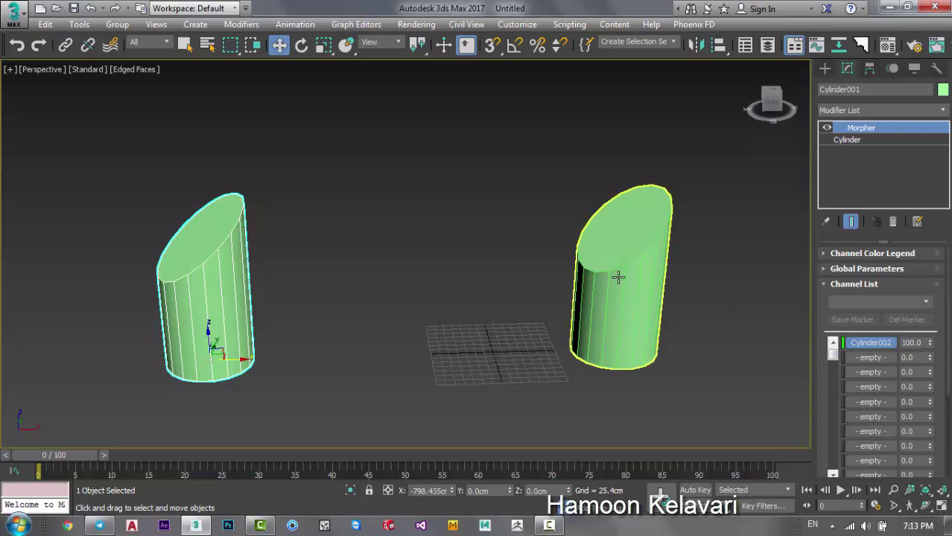
left_click(619, 277)
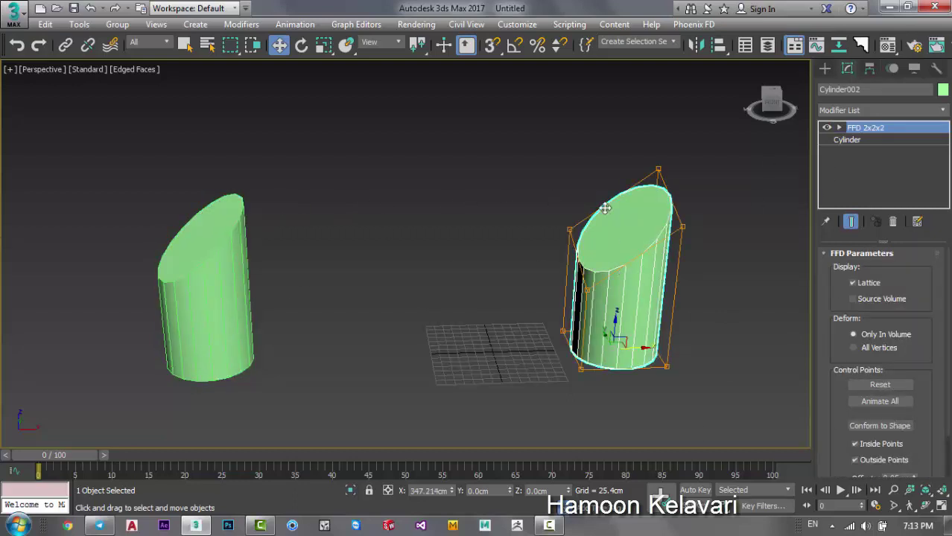
left_click(246, 293)
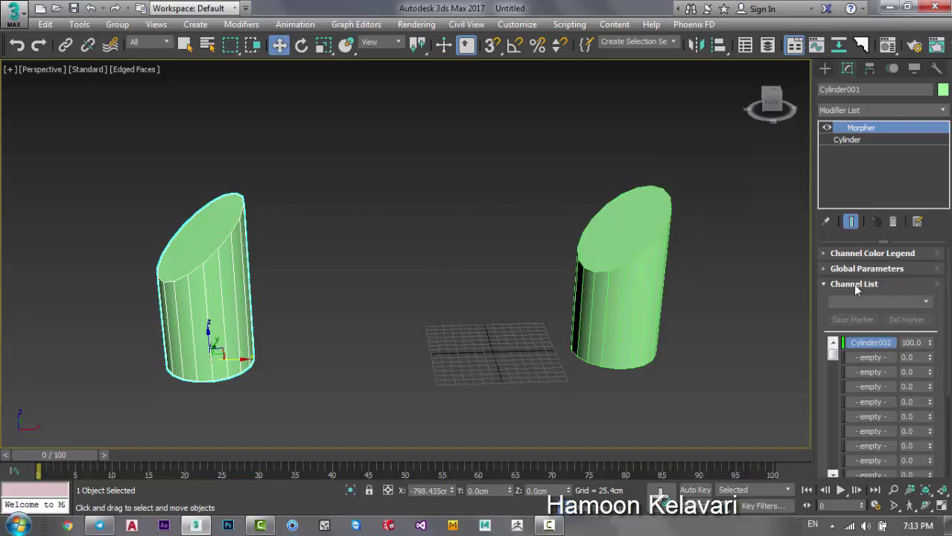
Draw a large Cylinder003 between them with 3 cap segments and 3 height segments.
left_click(824, 70)
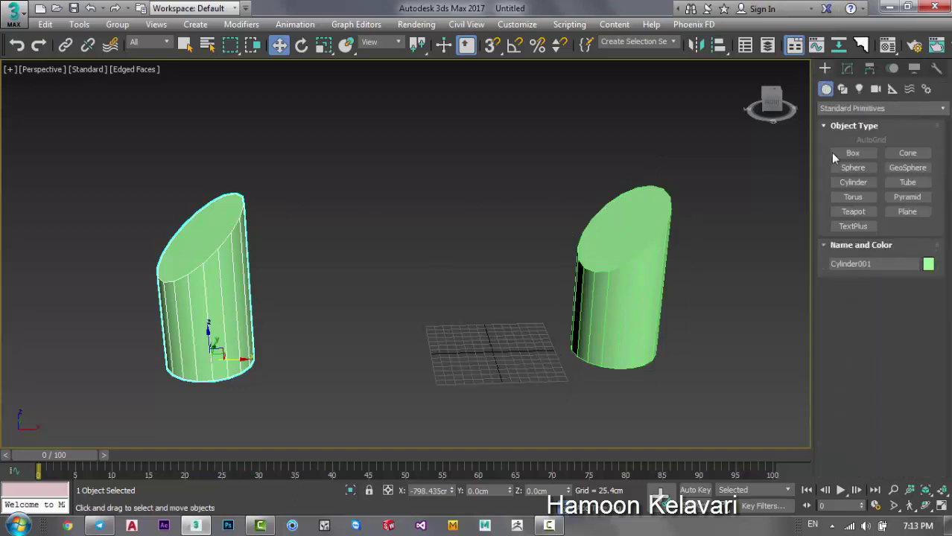
left_click(865, 181)
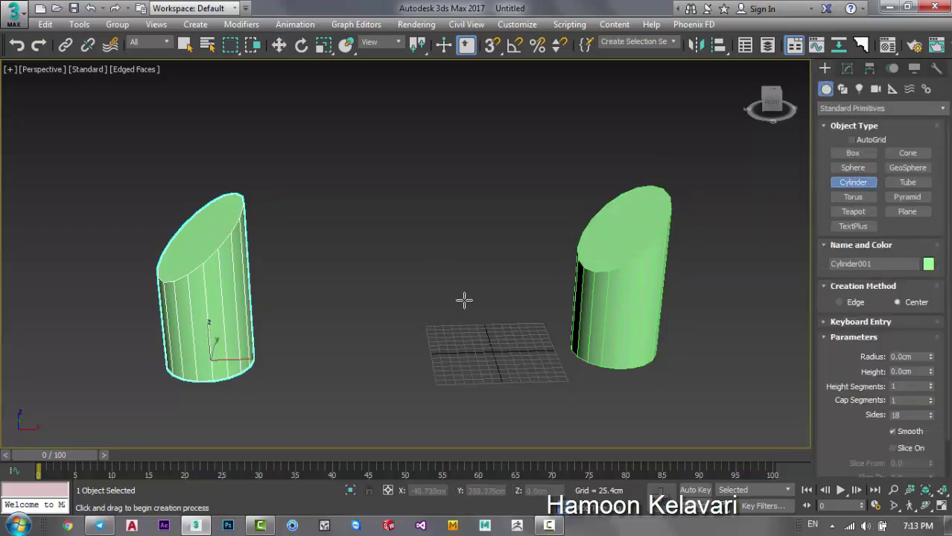
left_click_drag(457, 274, 551, 305)
left_click(509, 184)
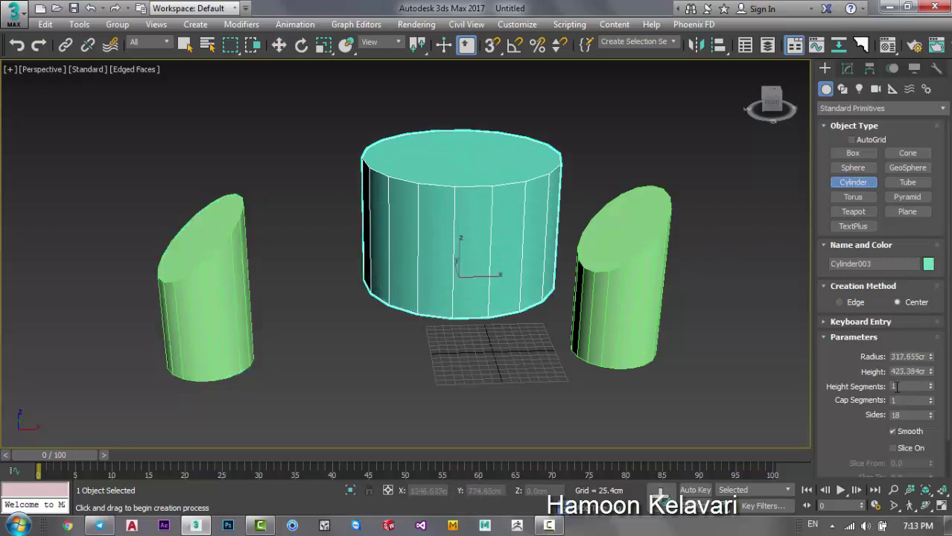
left_click(930, 397)
left_click(930, 397)
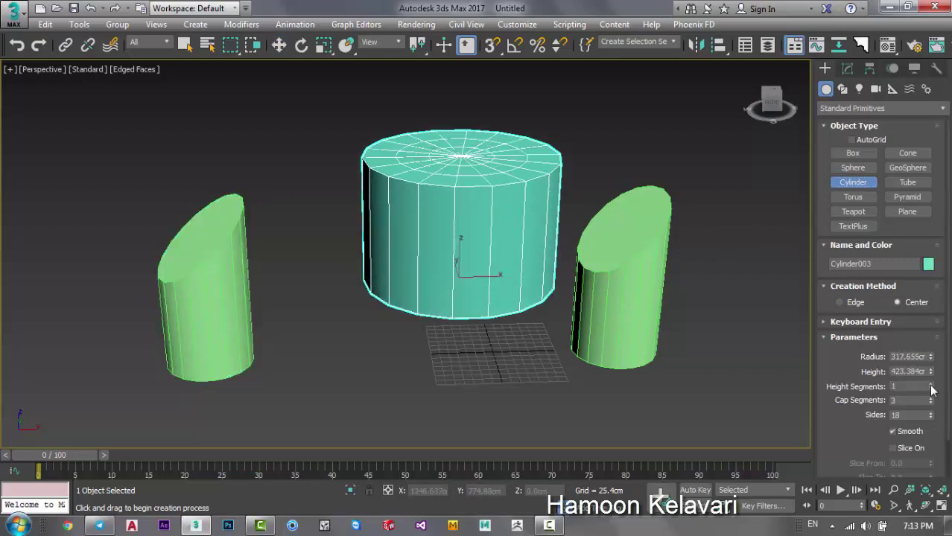
left_click(930, 389)
left_click(930, 388)
right_click(581, 357)
Select Cylinder001 and delete its first Morpher channel.
left_click(372, 333)
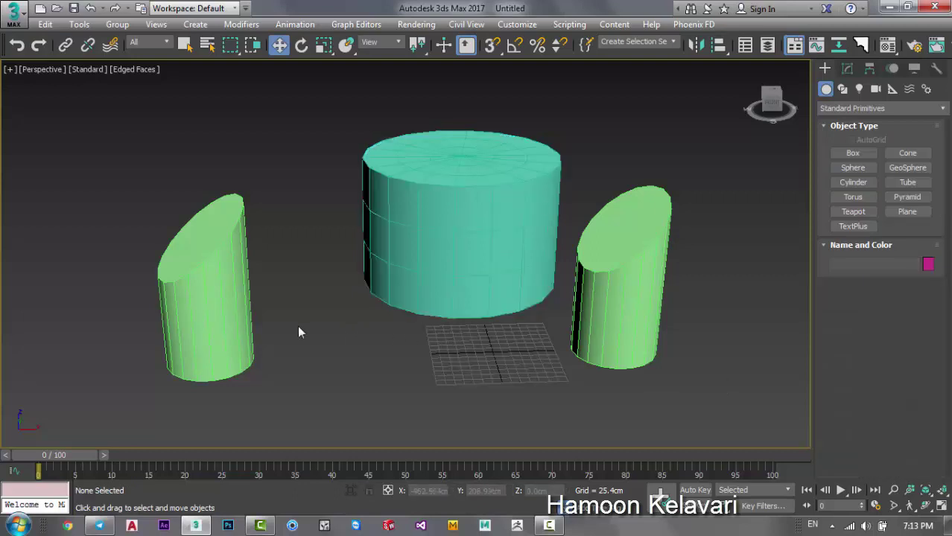
left_click(228, 323)
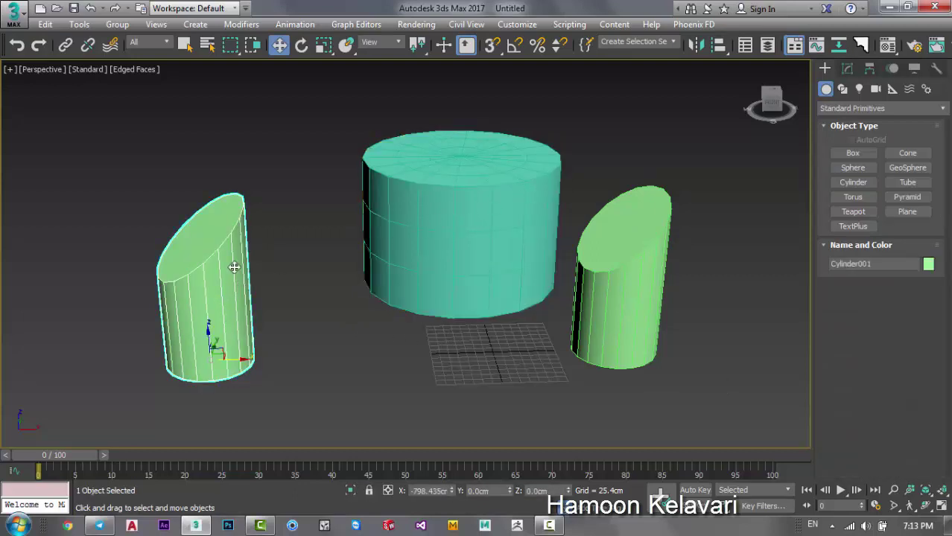
left_click(847, 67)
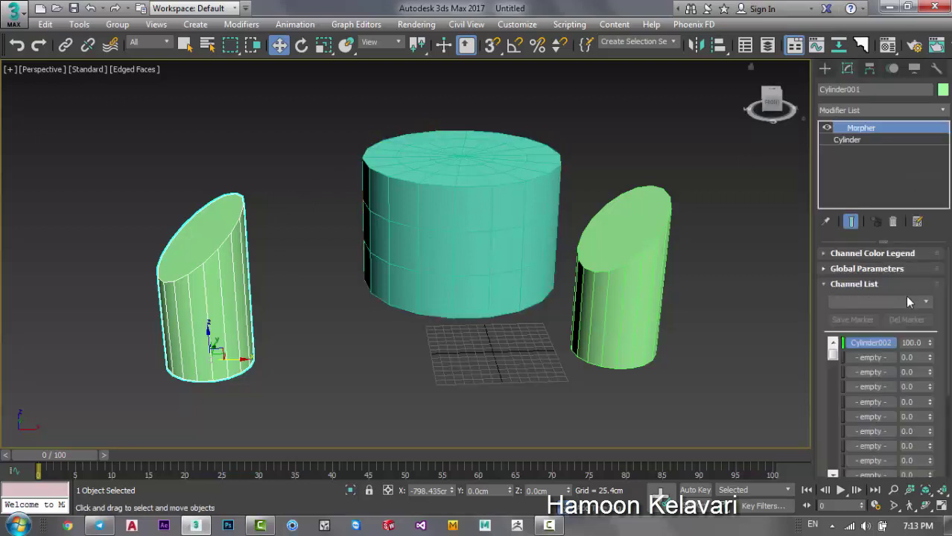
right_click(929, 343)
right_click(869, 343)
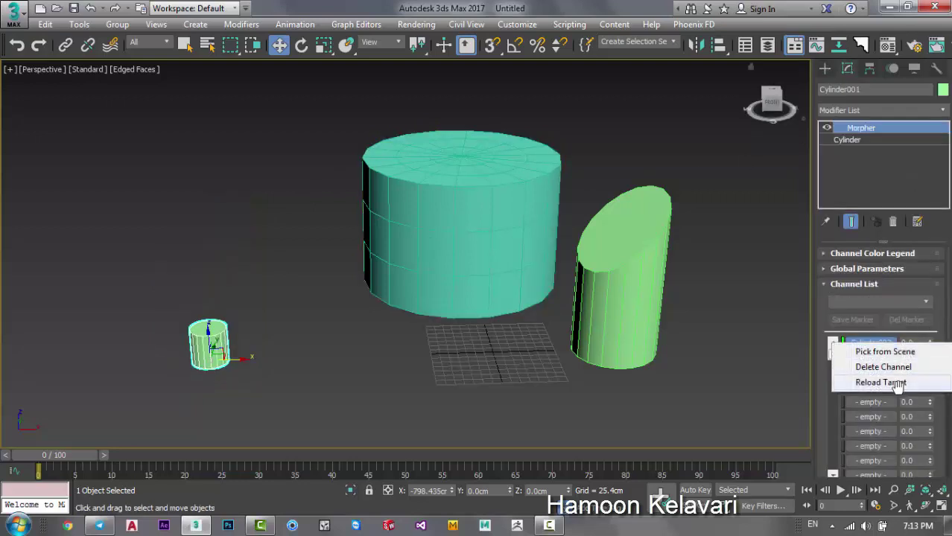
left_click(872, 366)
Reload Cylinder002 into channel 1 from the scene, leaving the morph at 0.0.
right_click(868, 344)
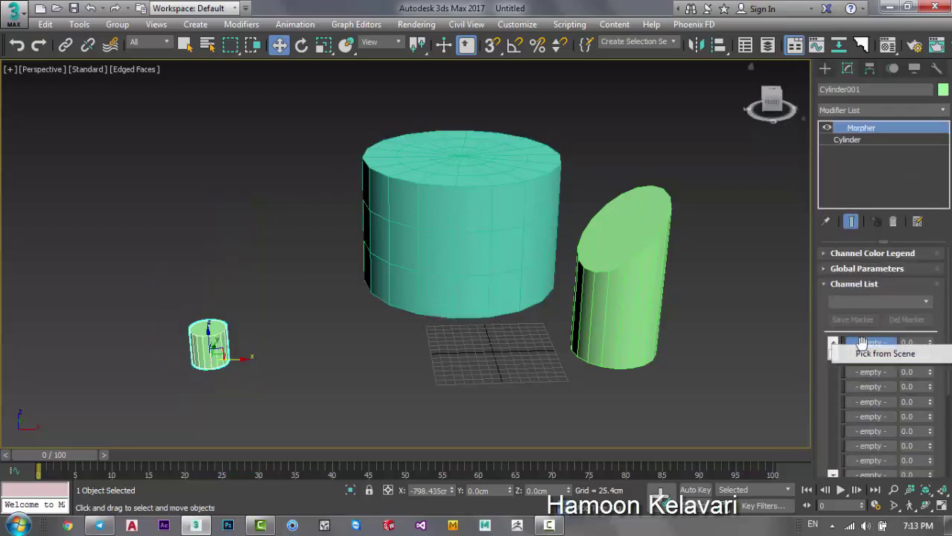
left_click(884, 353)
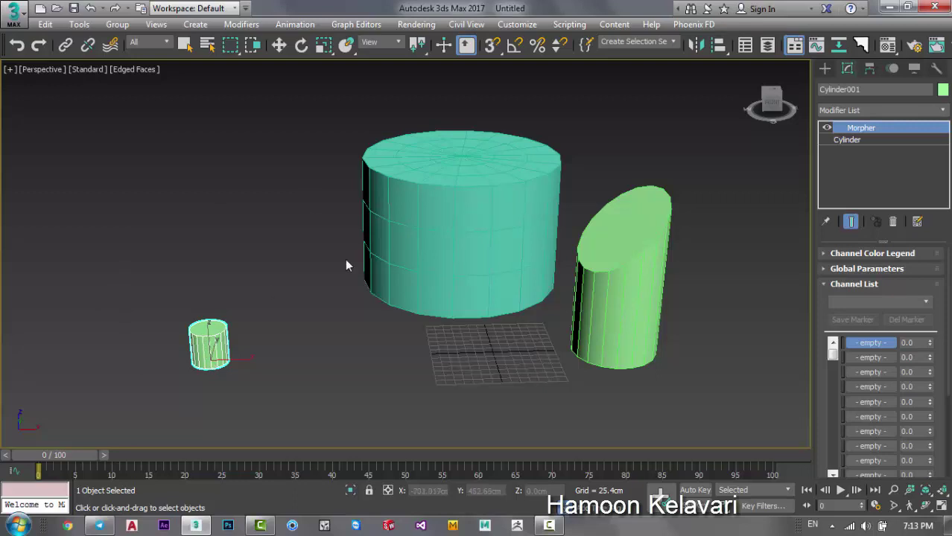
scroll(447, 183, "up", 3)
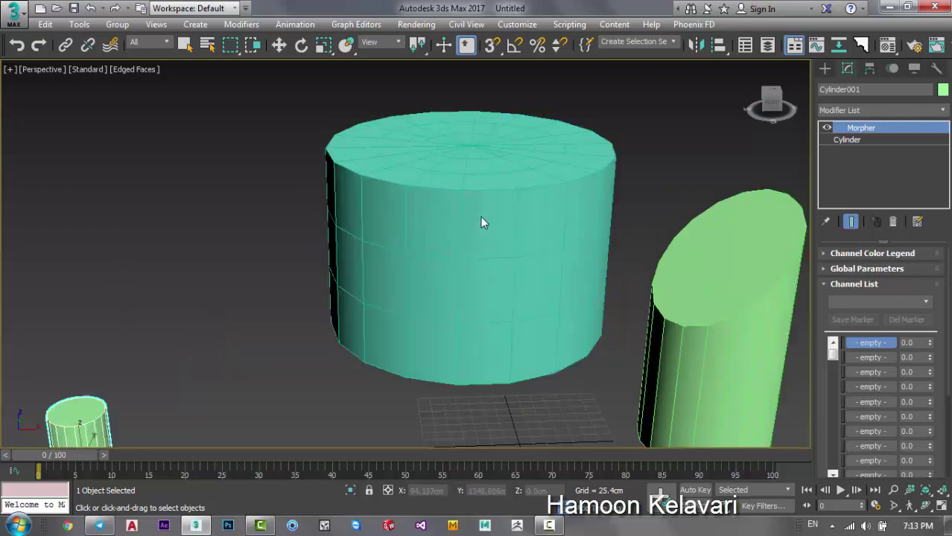
scroll(480, 217, "down", 3)
middle_click_drag(470, 227, 514, 202)
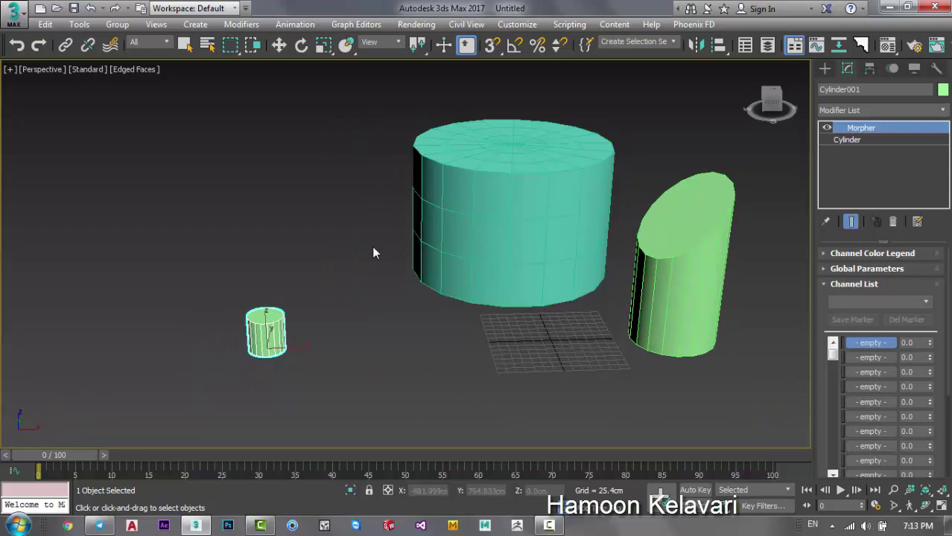
right_click(864, 342)
left_click(871, 347)
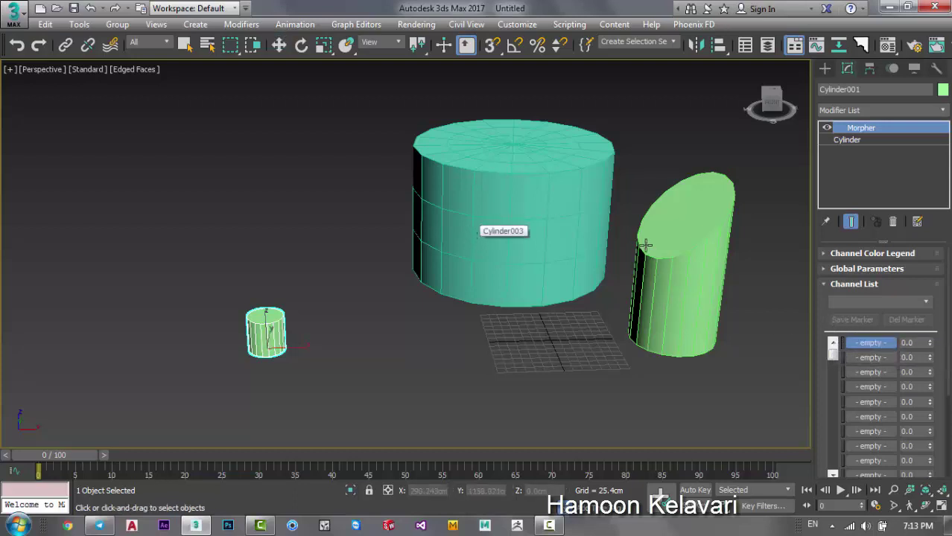
left_click(679, 266)
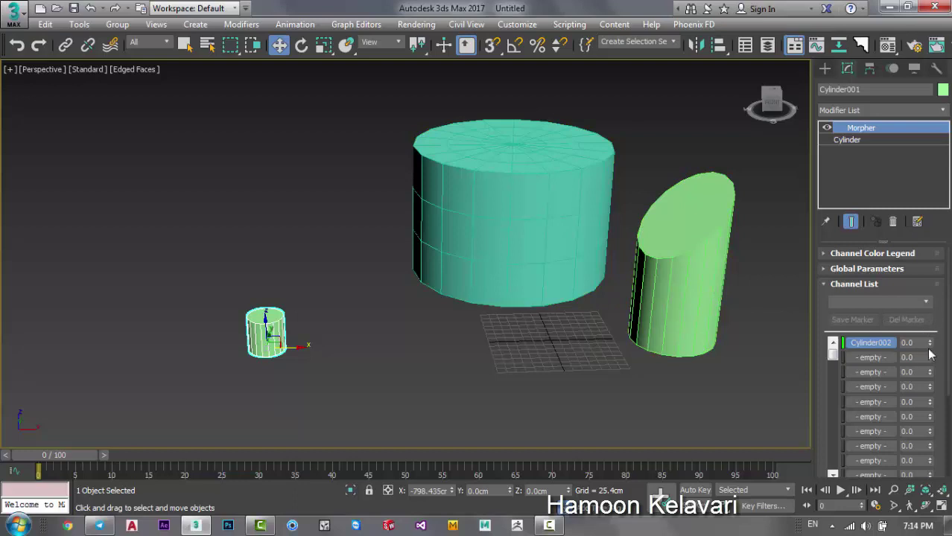
Morph Cylinder001 to 100 and clone the slanted cylinder to the right as Cylinder004.
left_click_drag(929, 345, 929, 263)
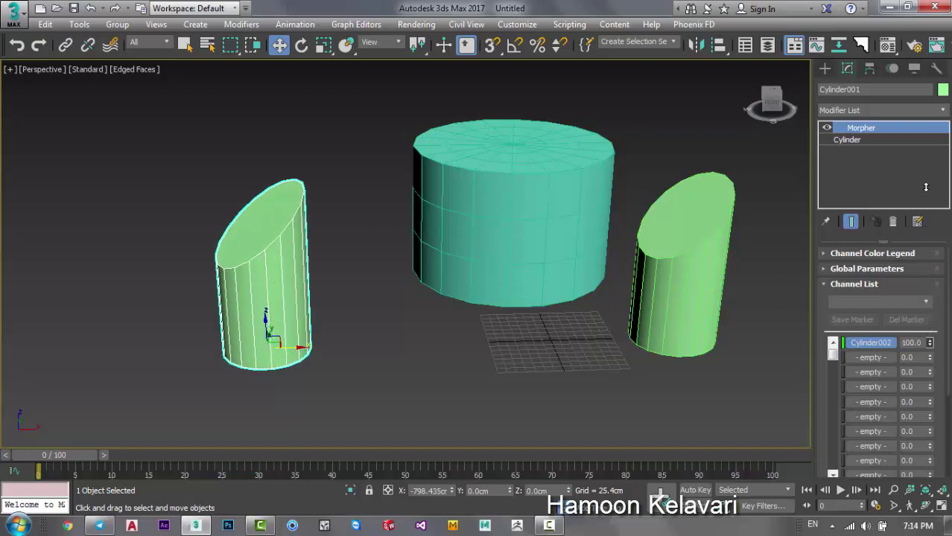
middle_click_drag(463, 263, 521, 265, "alt")
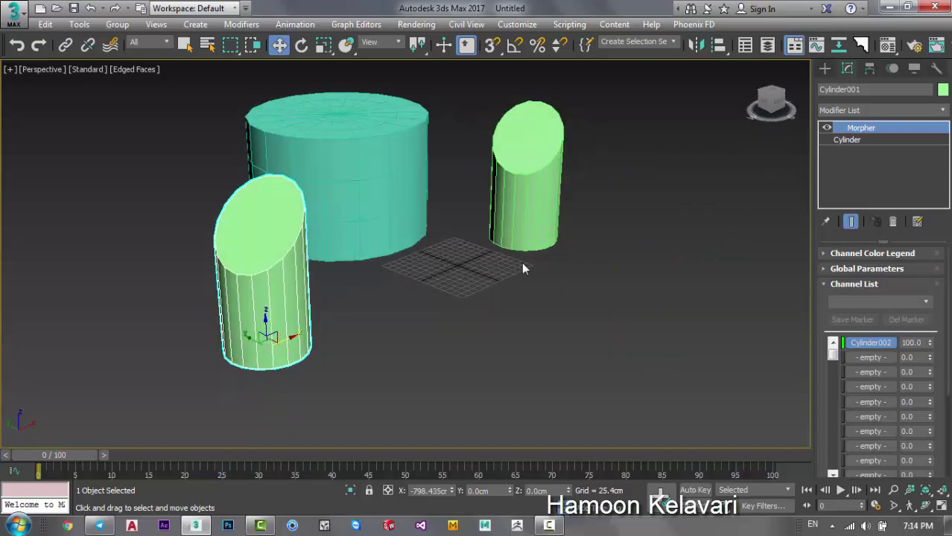
left_click(534, 224)
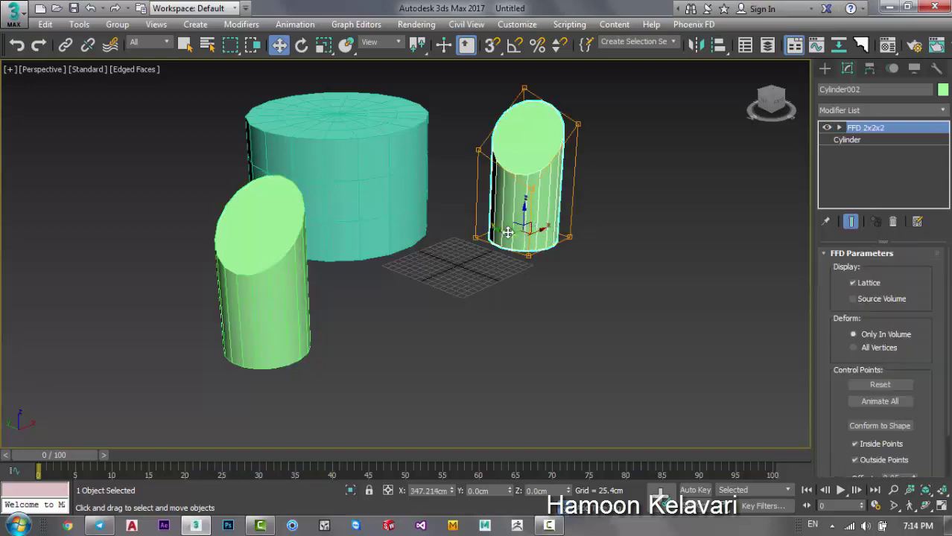
left_click_drag(528, 234, 704, 304, "shift")
left_click(478, 323)
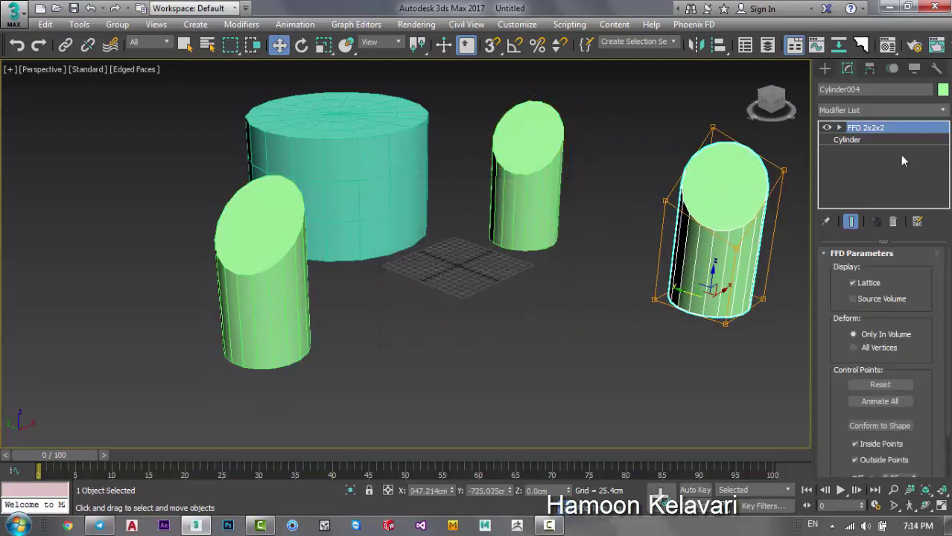
middle_click_drag(679, 249, 606, 285)
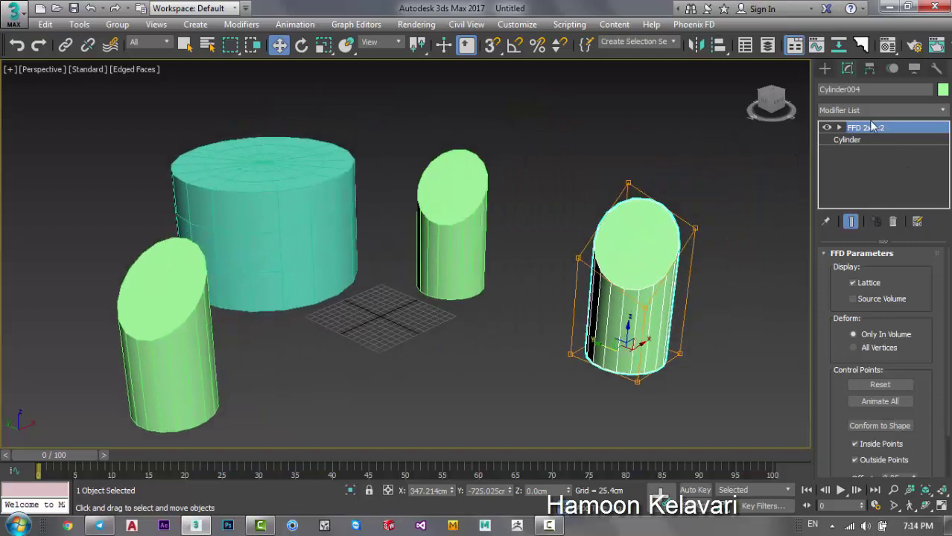
Raise Cylinder004's top FFD control points to form a V-notch.
key("1")
mouse_move(617, 163)
left_mouse_down()
mouse_move(645, 207)
mouse_move(628, 263)
left_mouse_up()
left_click(694, 227)
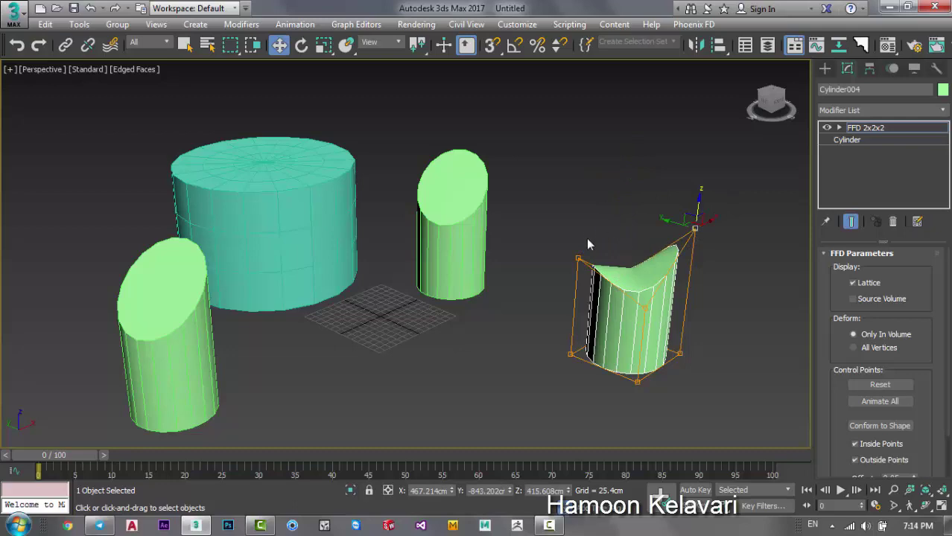
left_click(578, 257, "ctrl")
left_click_drag(638, 216, 654, 127)
mouse_move(655, 128)
middle_mouse_down("alt")
mouse_move(648, 234)
mouse_move(665, 203)
mouse_move(654, 214)
middle_mouse_up("alt")
left_click(257, 364)
Add Cylinder004 as Cylinder001's second morph target and set it to 100.
left_click(138, 378)
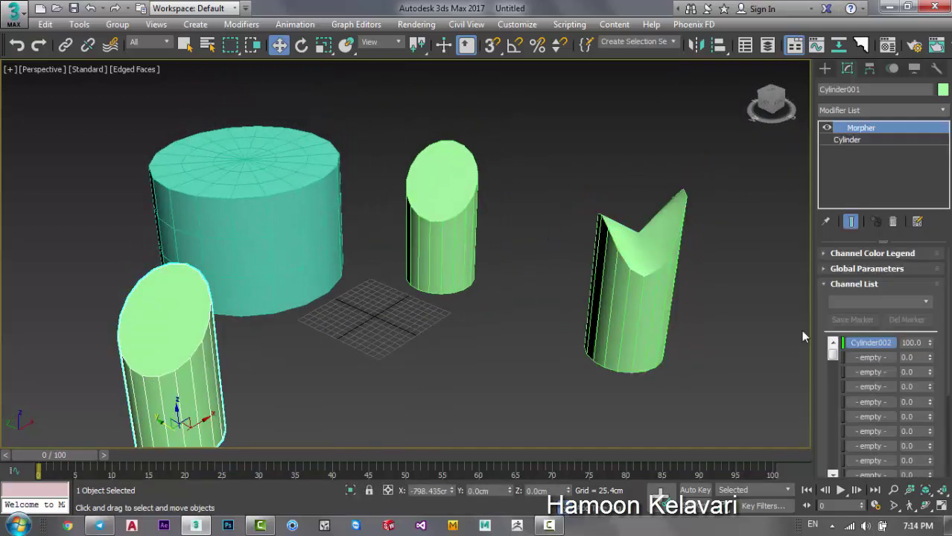
right_click(885, 359)
left_click(860, 362)
left_click(637, 325)
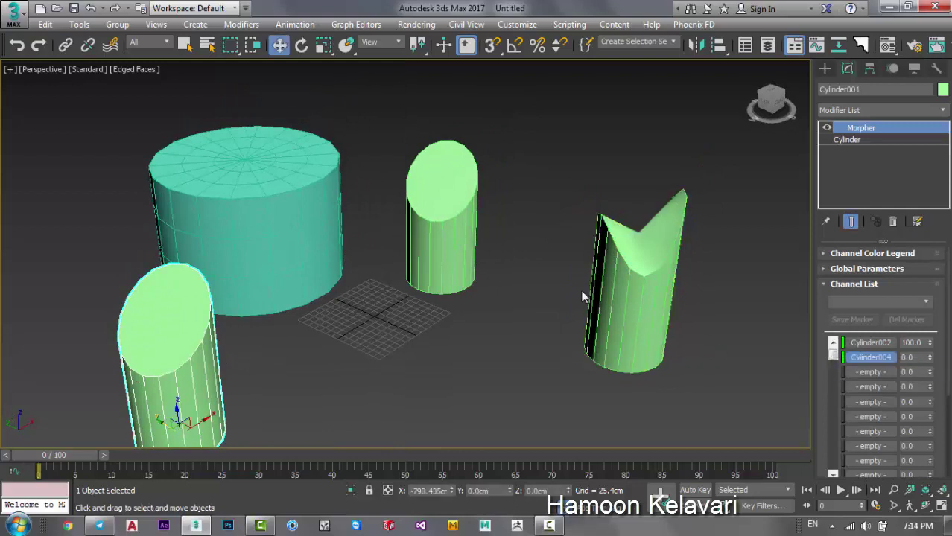
middle_click_drag(819, 349, 819, 296)
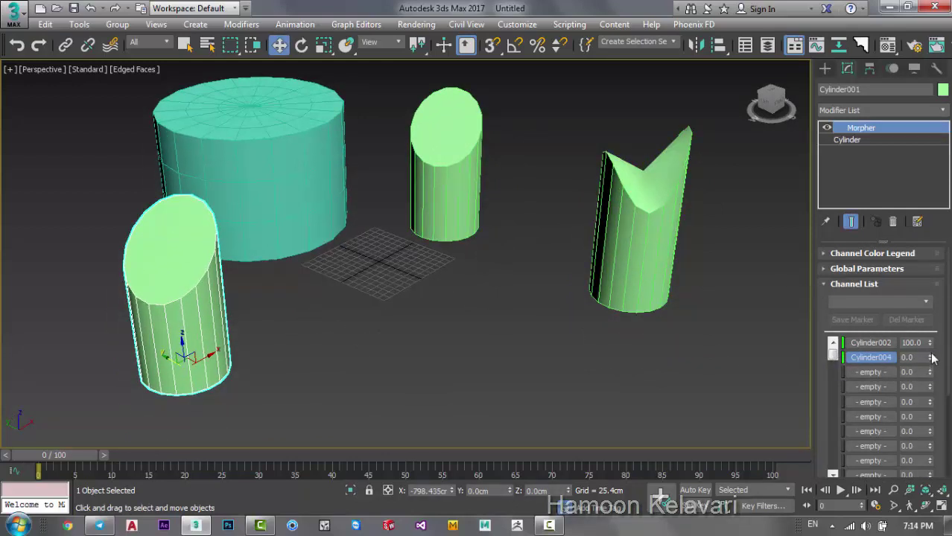
left_click_drag(931, 362, 925, 249)
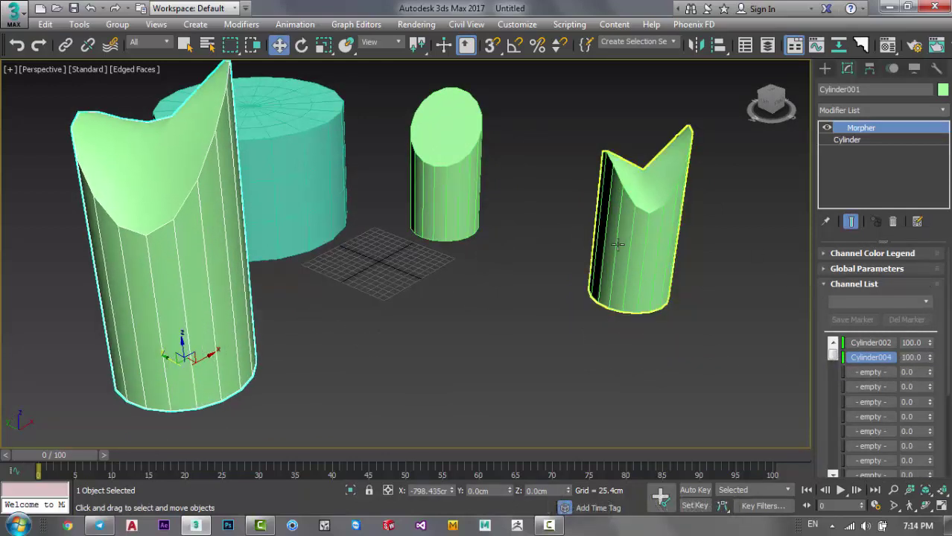
middle_click_drag(522, 253, 510, 259, "alt")
scroll(510, 259, "down", 3)
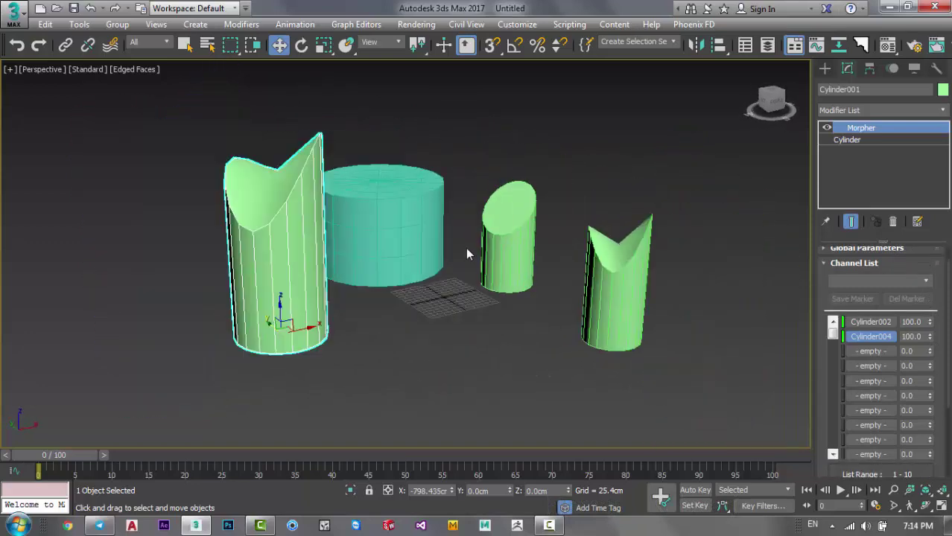
middle_click_drag(462, 241, 450, 250, "alt")
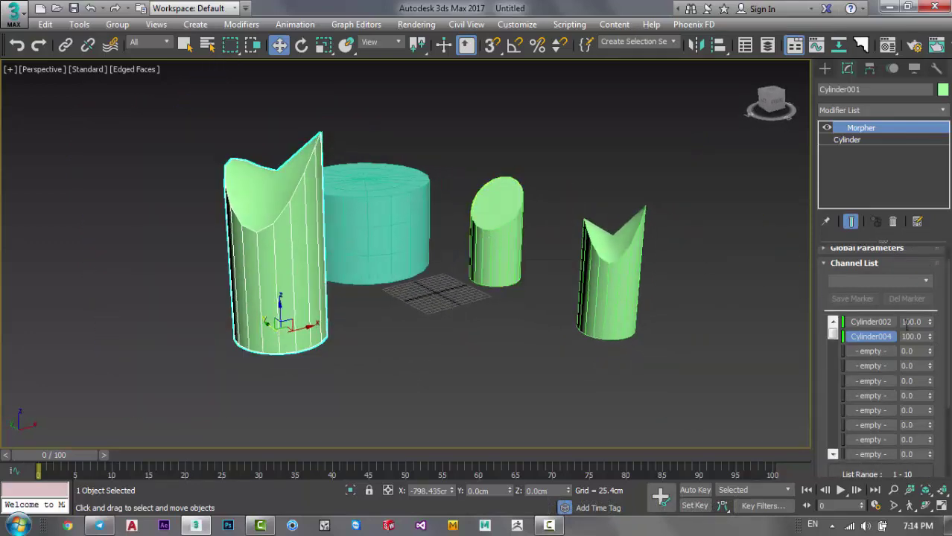
Delete the Cylinder004 channel, reset Cylinder002 to 0, and move the time slider to frame 70.
right_click(928, 337)
right_click(868, 335)
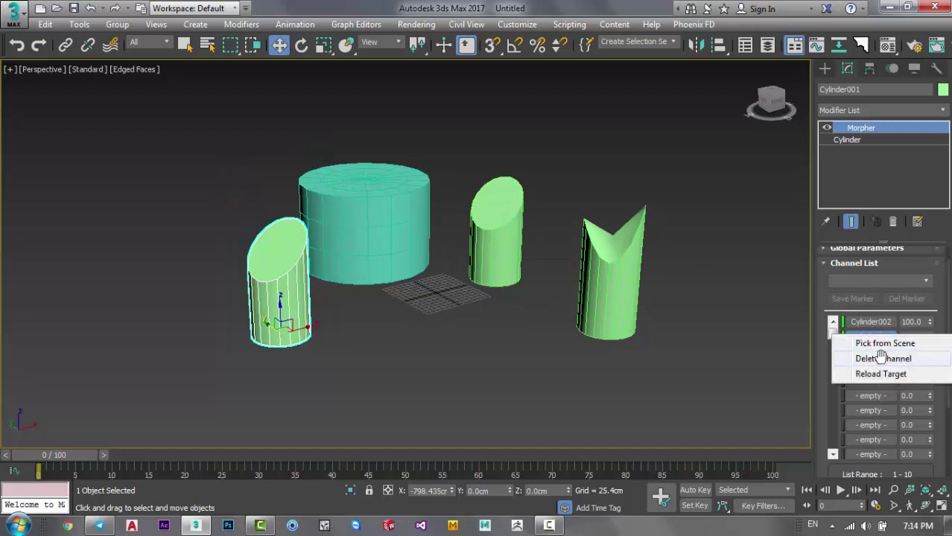
left_click(881, 359)
right_click(928, 322)
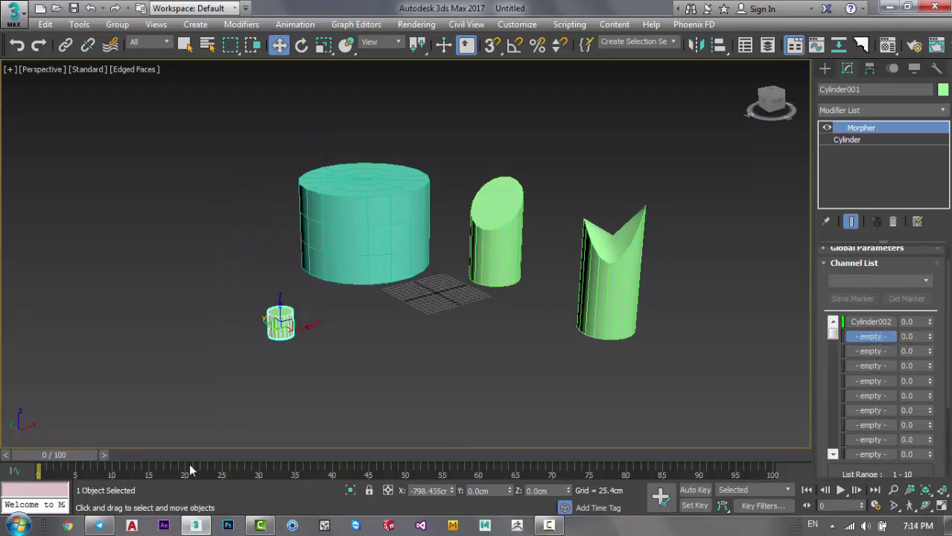
left_click_drag(71, 456, 878, 455)
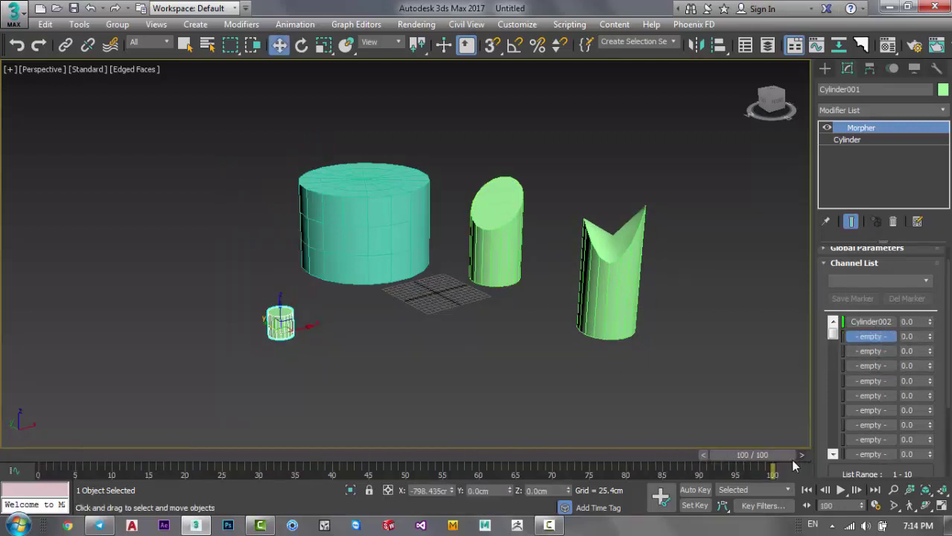
mouse_move(769, 456)
left_mouse_down()
mouse_move(507, 452)
mouse_move(563, 453)
left_mouse_up()
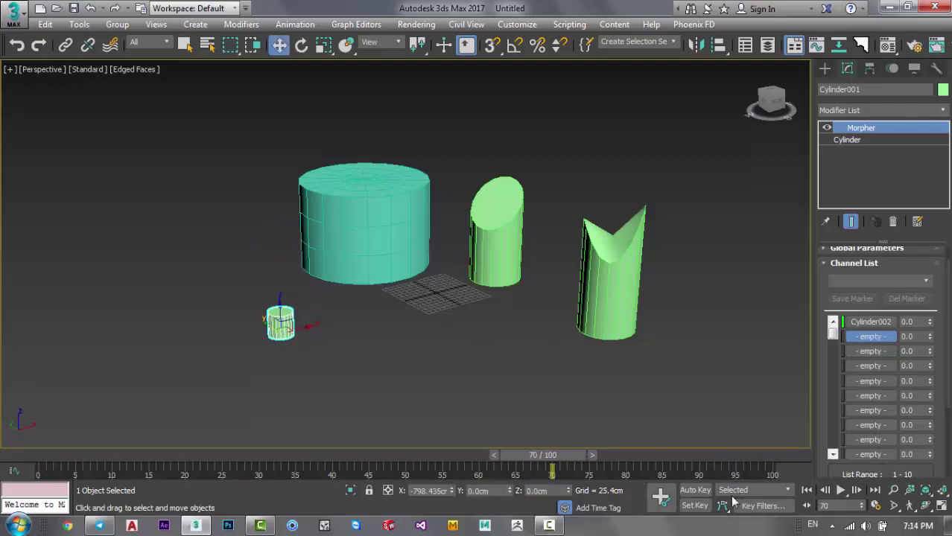
With Auto Key on at frame 70, set the Cylinder002 morph channel to 100.
left_click(695, 490)
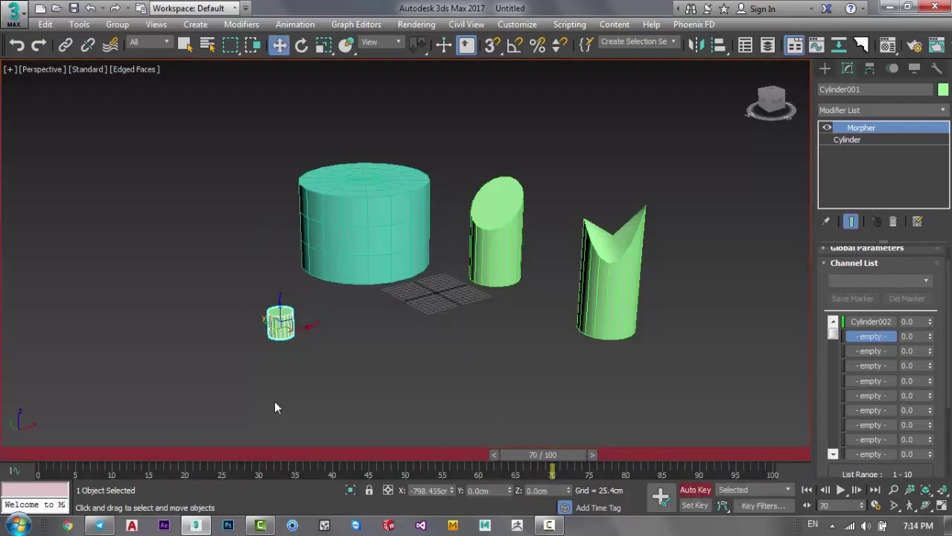
left_click(872, 322)
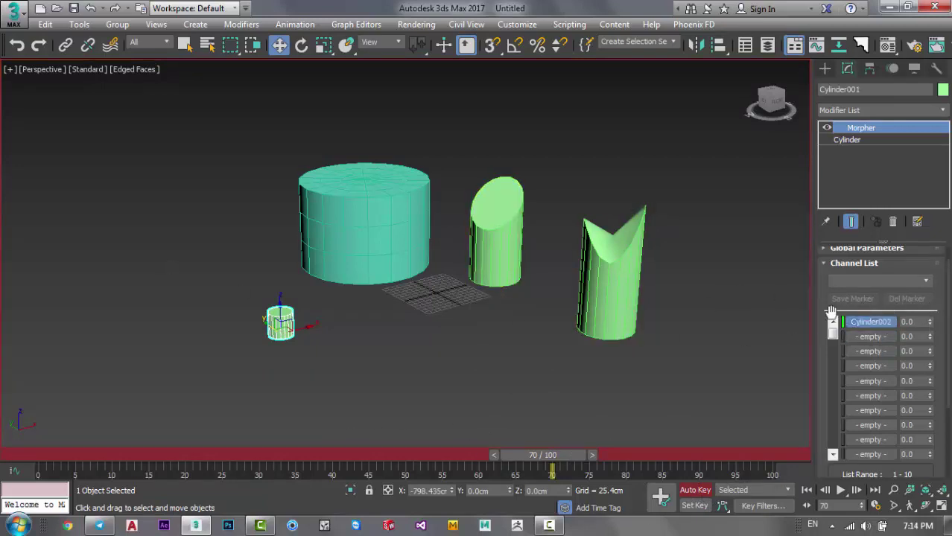
left_click_drag(928, 328, 927, 193)
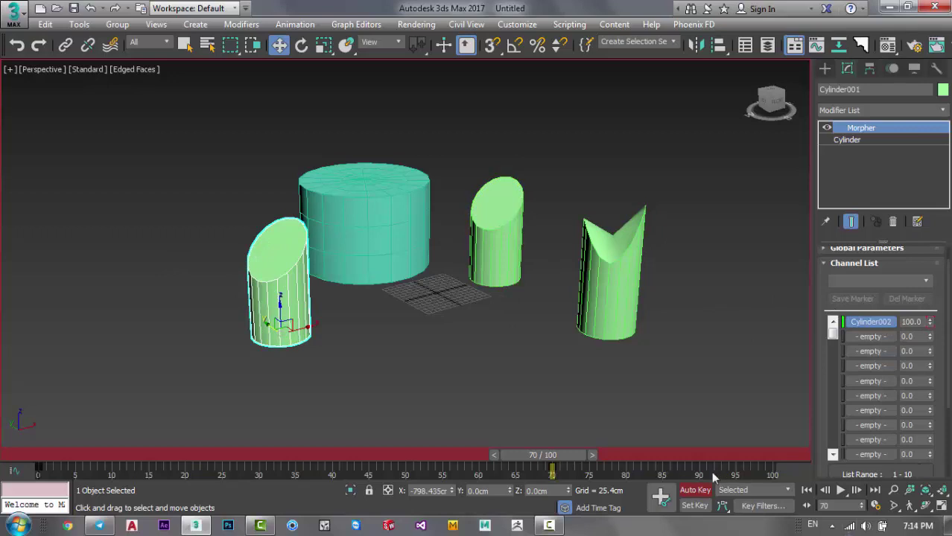
left_click(694, 490)
Play the morph animation from frame 0, then return to frame 0 and clear the selection.
left_click(806, 490)
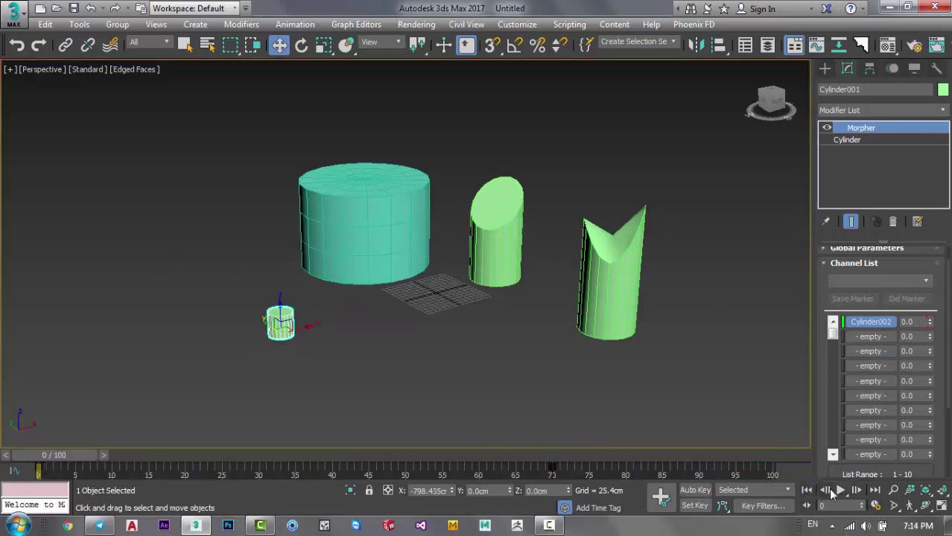
left_click(840, 490)
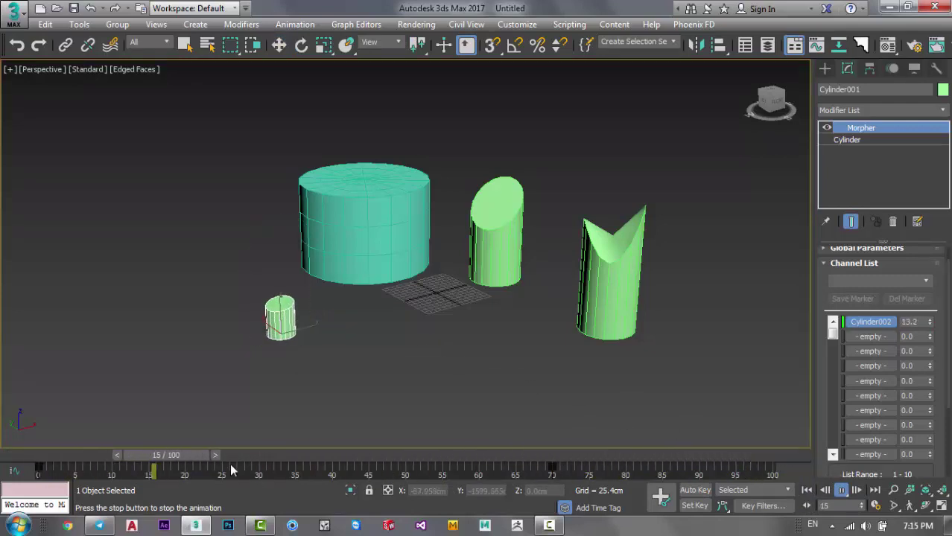
mouse_move(625, 455)
left_mouse_down()
mouse_move(2, 450)
mouse_move(271, 455)
mouse_move(21, 439)
left_mouse_up()
key("w")
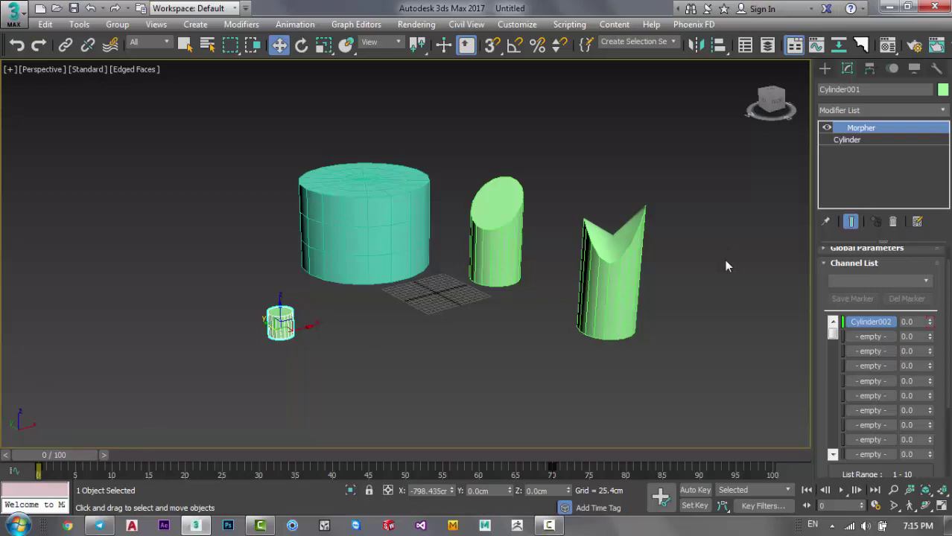
left_click(825, 70)
left_click(650, 136)
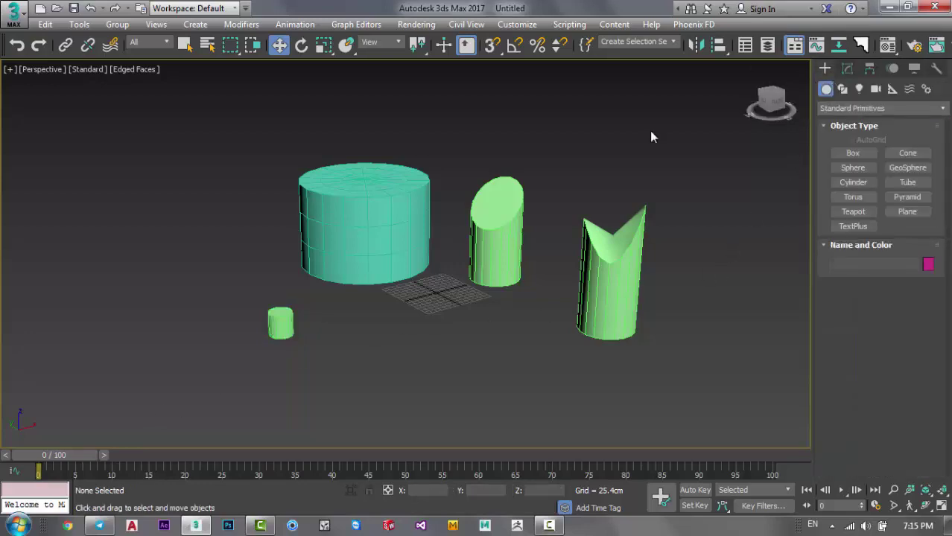
Minimize 3ds Max and bring up the Camtasia Recorder controls from the taskbar.
left_click(888, 8)
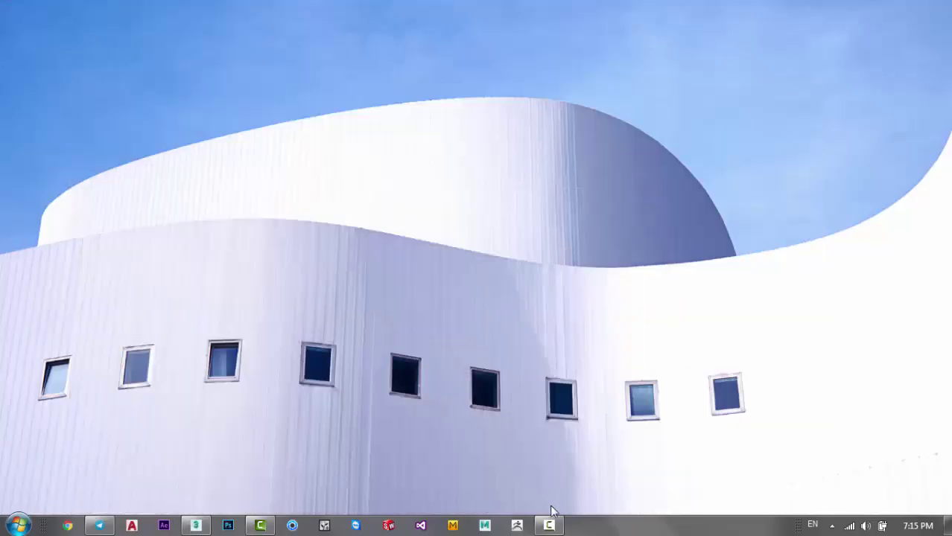
left_click(549, 525)
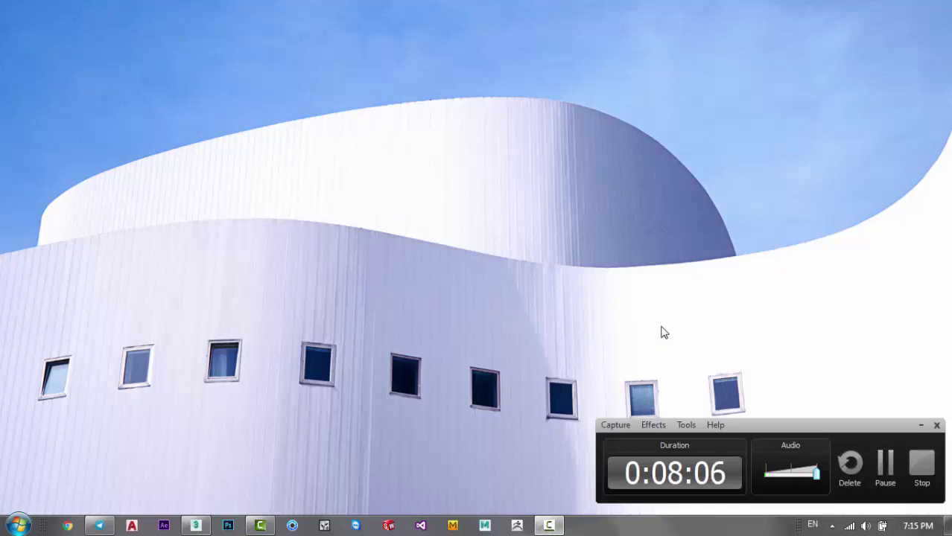